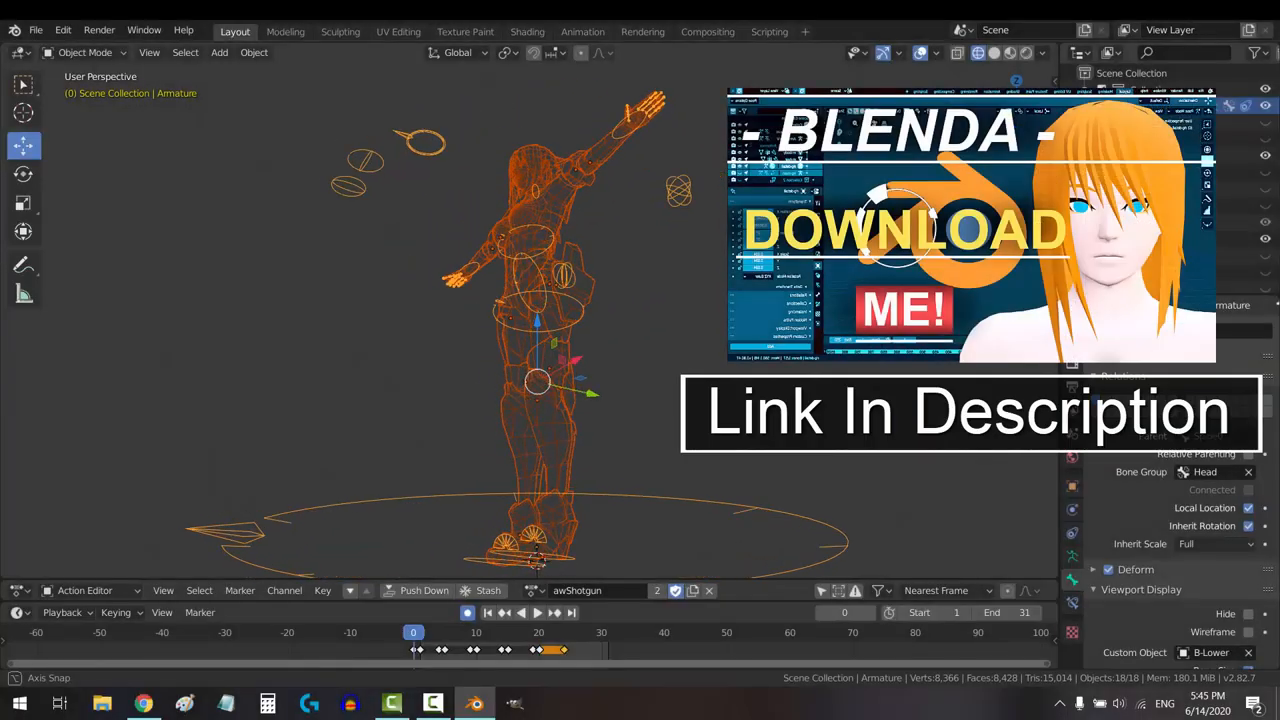
# Orbit the viewport around the character's armature to inspect it from front and back.
pyautogui.moveTo(400, 350); pyautogui.dragTo(550, 350, button='middle')
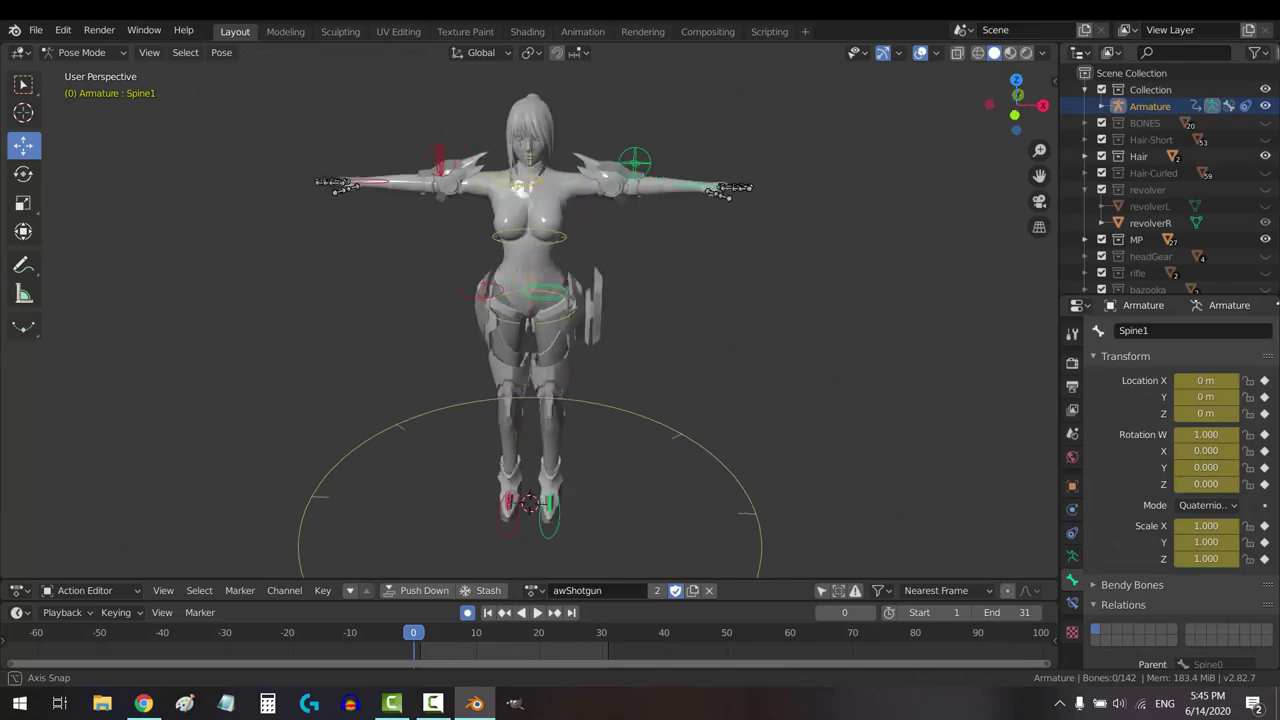
pyautogui.moveTo(400, 350); pyautogui.dragTo(700, 350, button='middle')
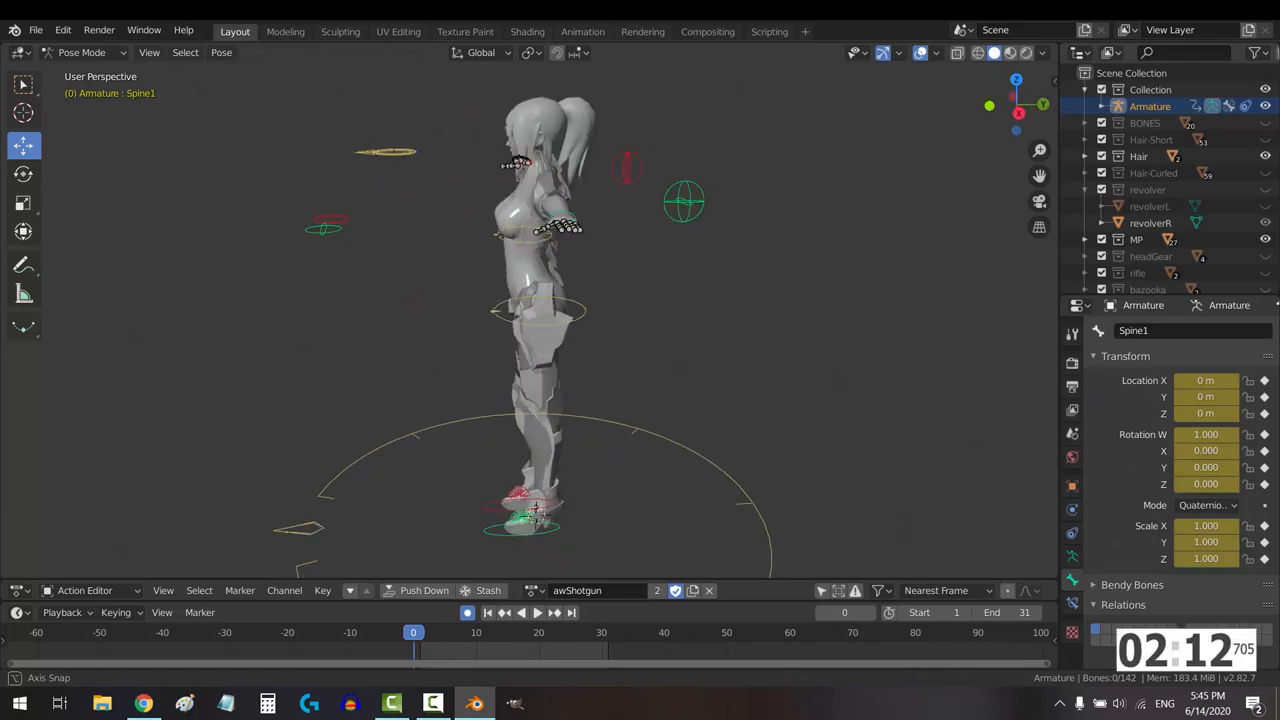
pyautogui.moveTo(500, 350); pyautogui.dragTo(700, 350, button='middle')
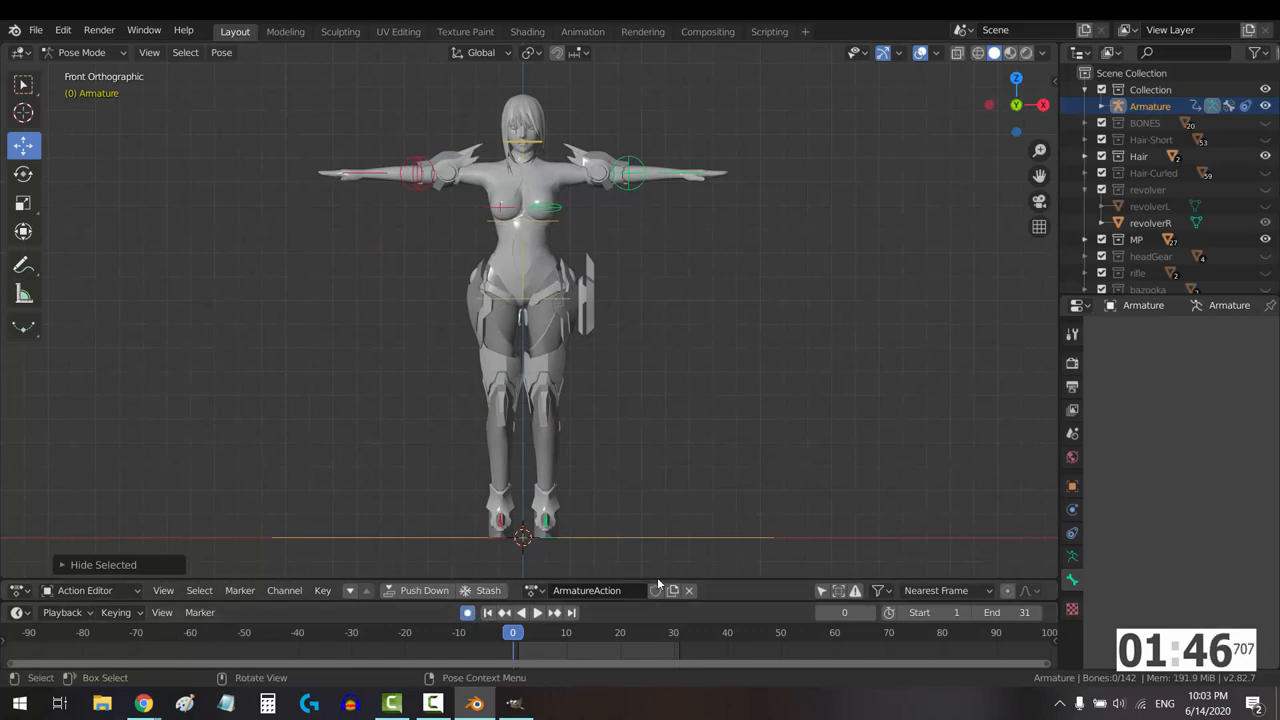
pyautogui.moveTo(731, 410)
pyautogui.mouseDown(button='middle')
pyautogui.moveTo(328, 329)
pyautogui.moveTo(168, 272)
pyautogui.mouseUp(button='middle')
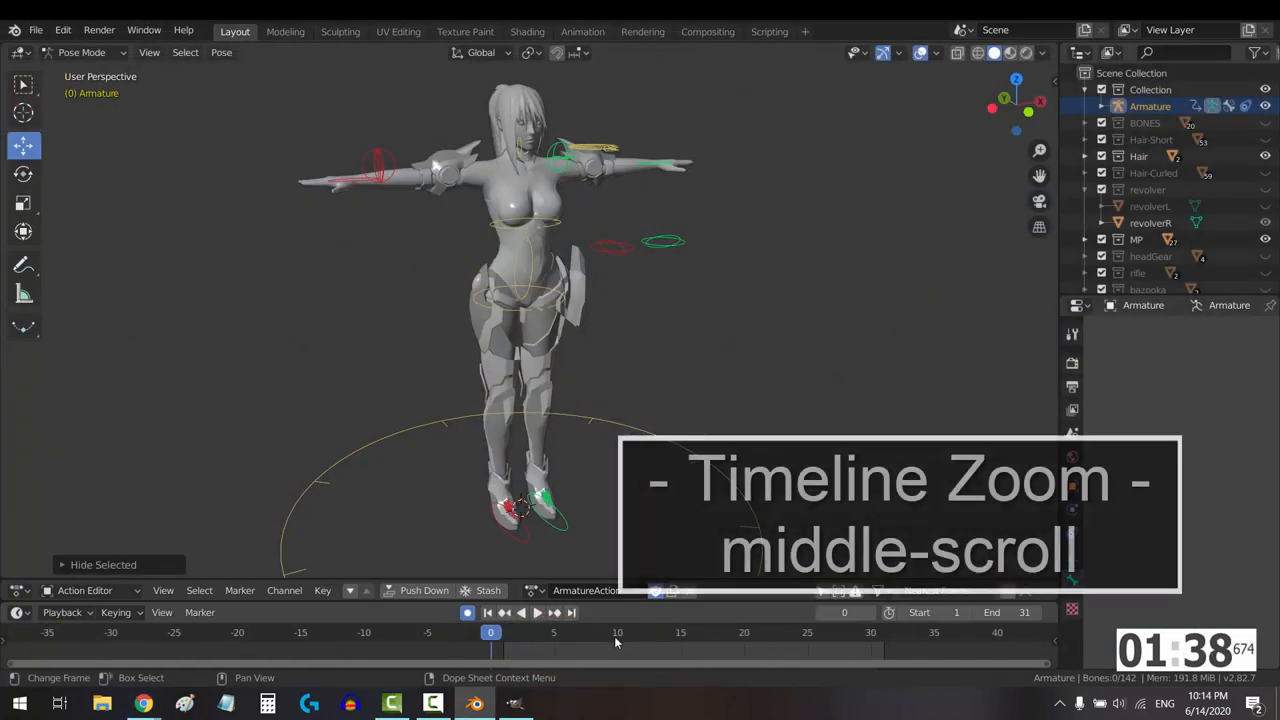
pyautogui.scroll(2, 611, 640)
# Pan the Action Editor so frame 0 sits at the left and play the keyframed animation.
pyautogui.moveTo(688, 636); pyautogui.dragTo(511, 656, button='middle')
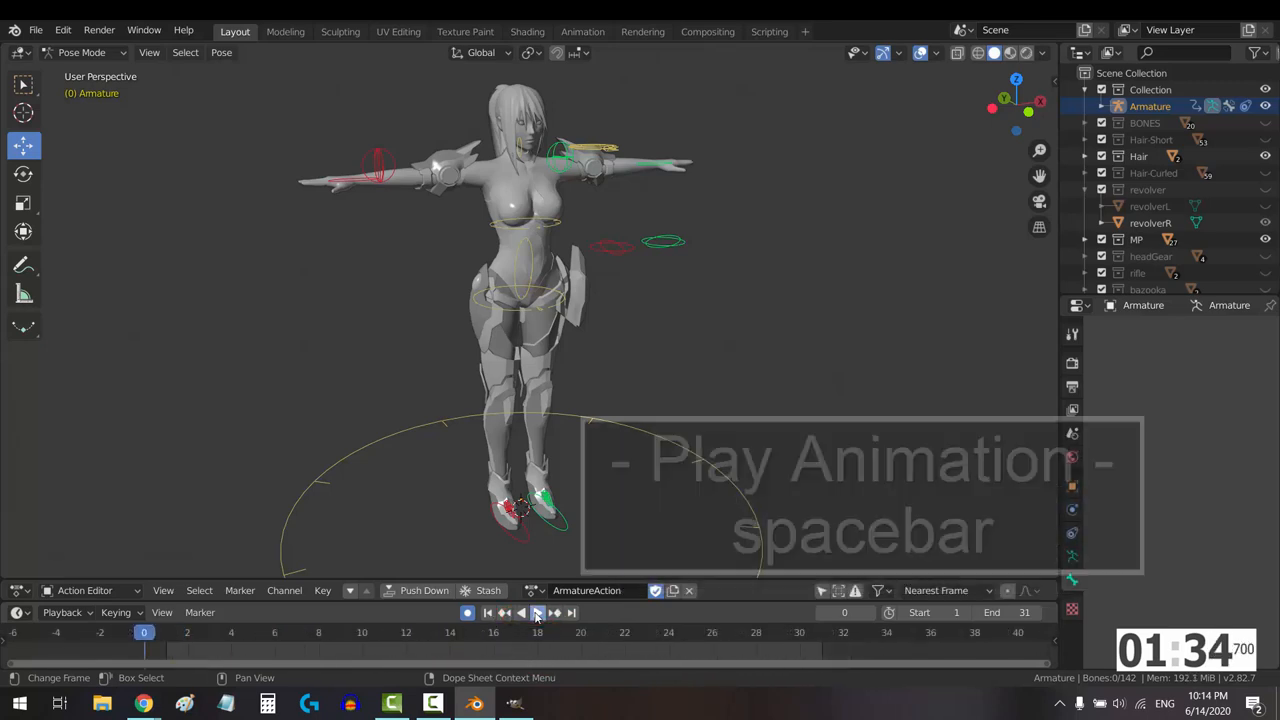
pyautogui.press('space')
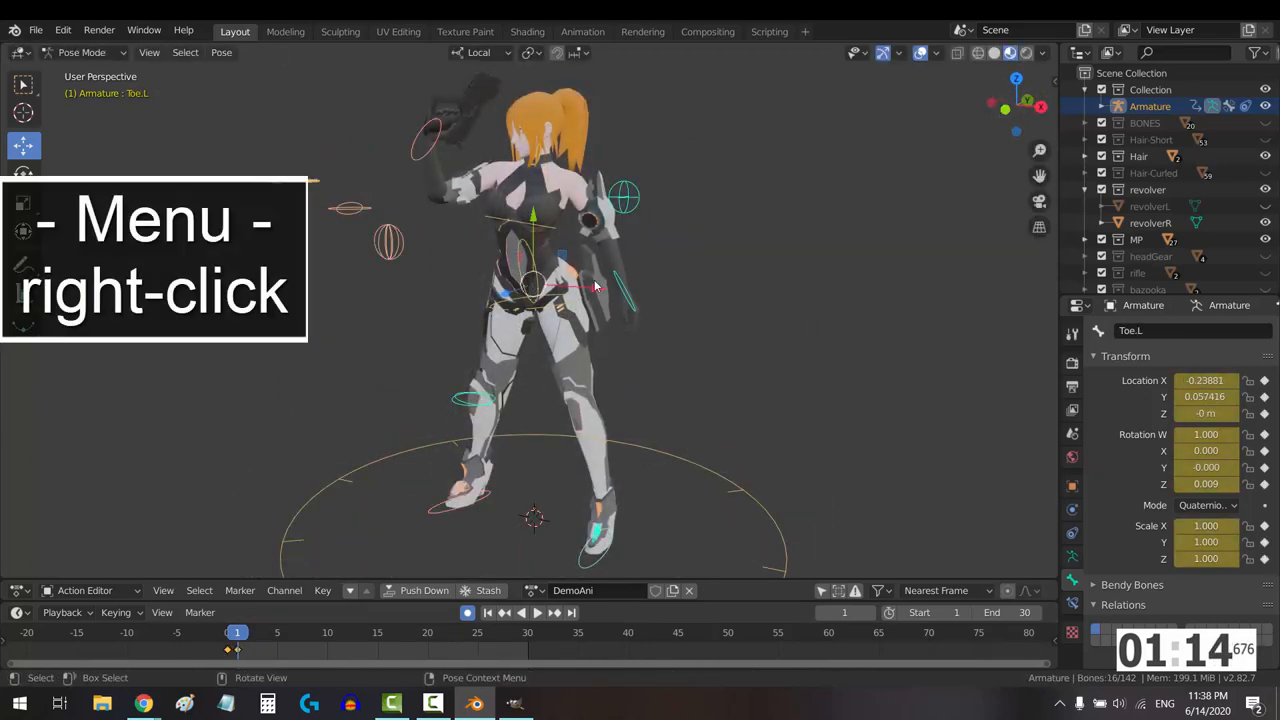
# Key the posed bone's location, rotation and scale at frame 1.
pyautogui.rightClick(448, 258)
pyautogui.click(453, 265)
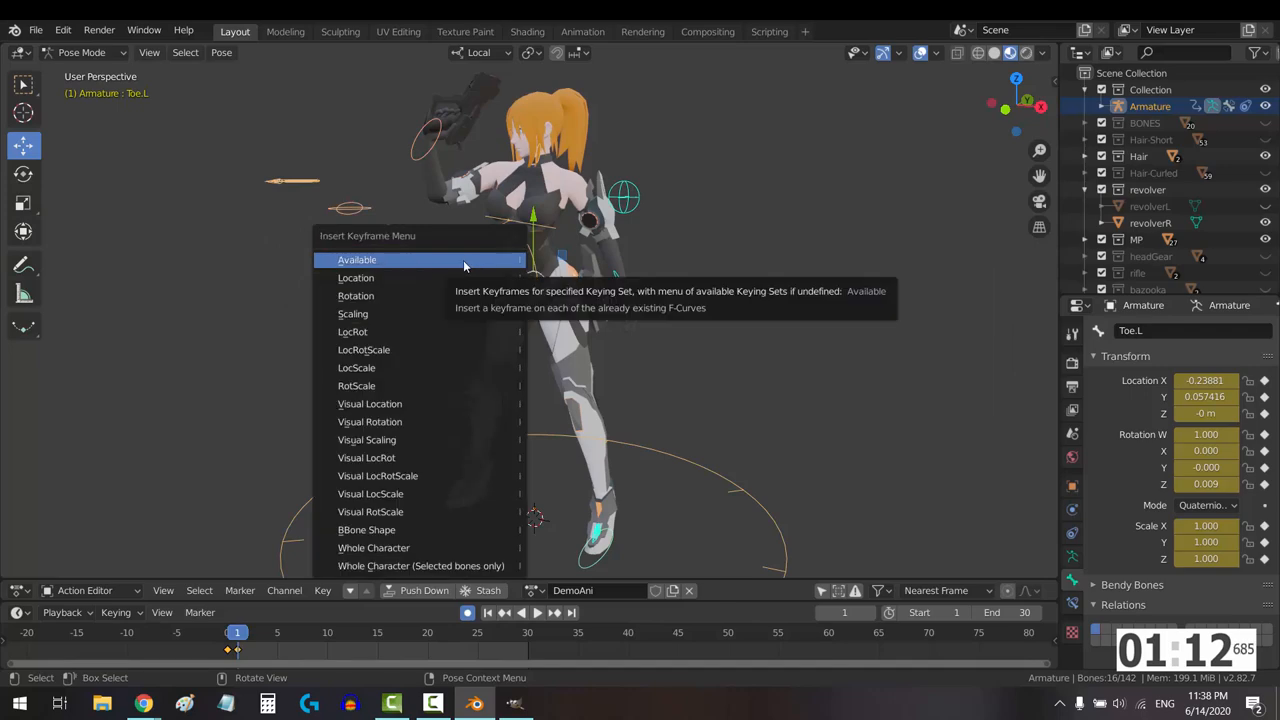
pyautogui.click(371, 351)
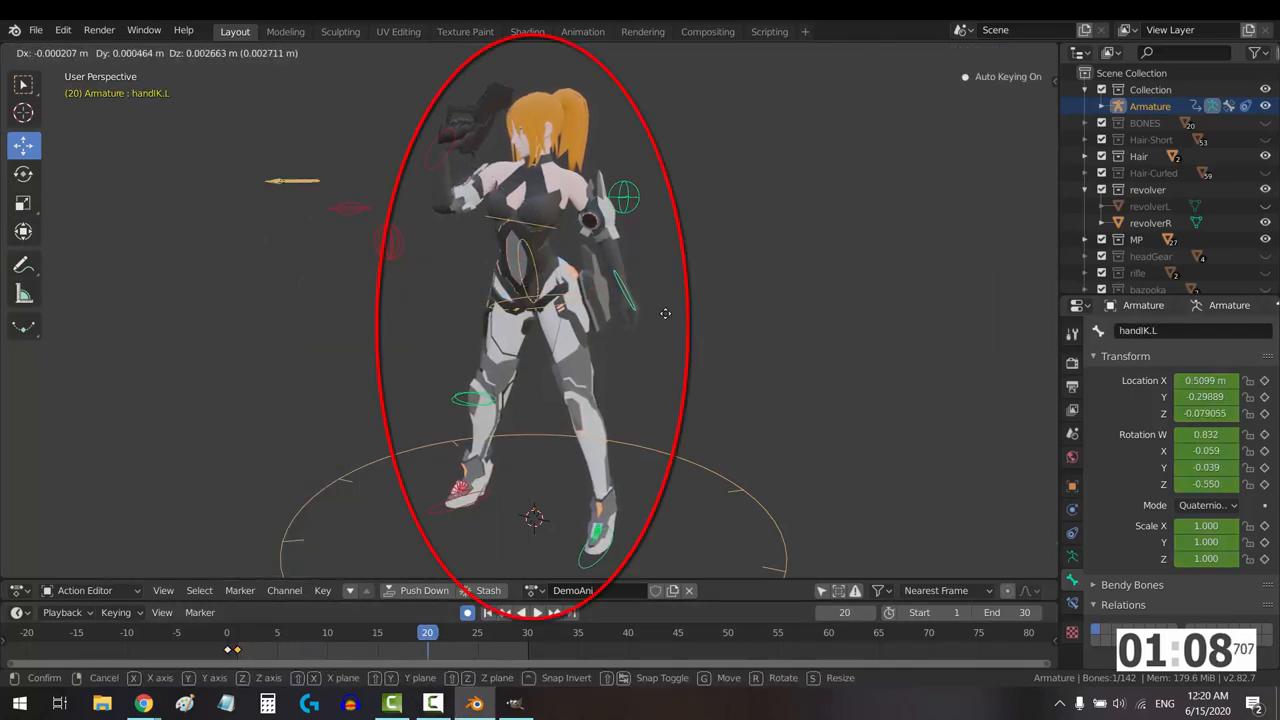
# Key coreIK's location, rotation and scale at frame 20 and scrub back to preview the motion.
pyautogui.press('i')
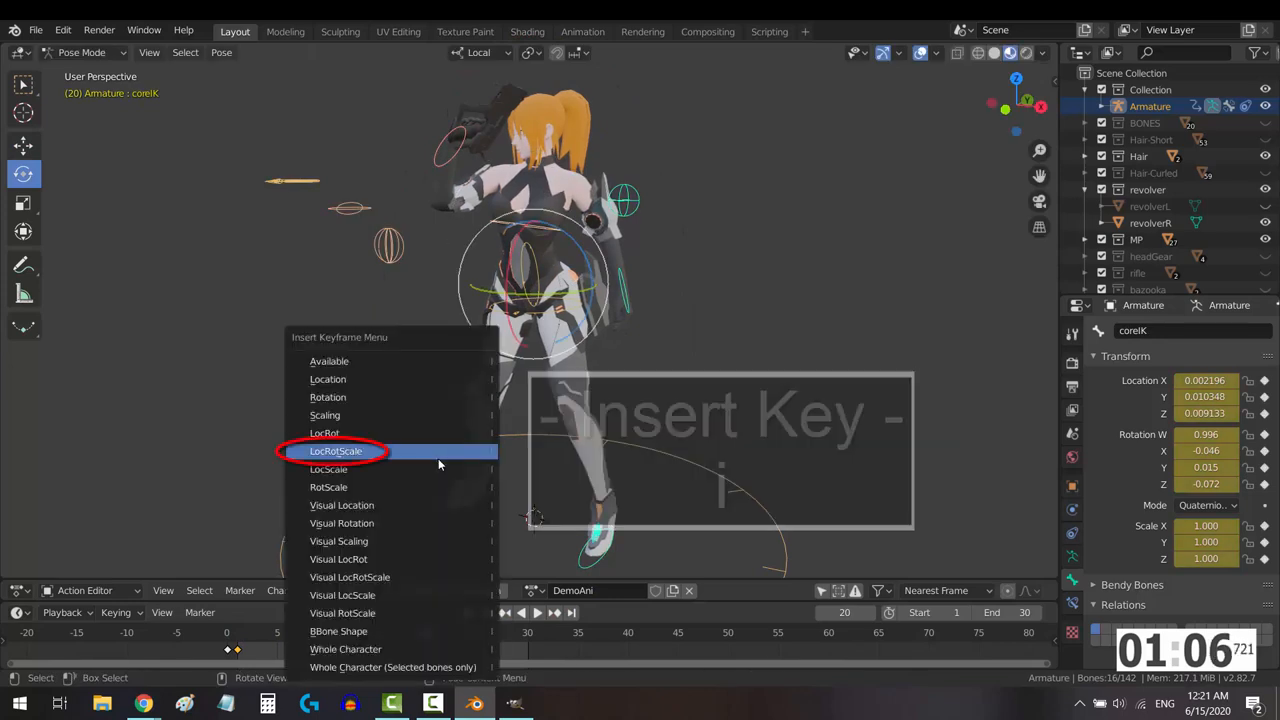
pyautogui.click(371, 445)
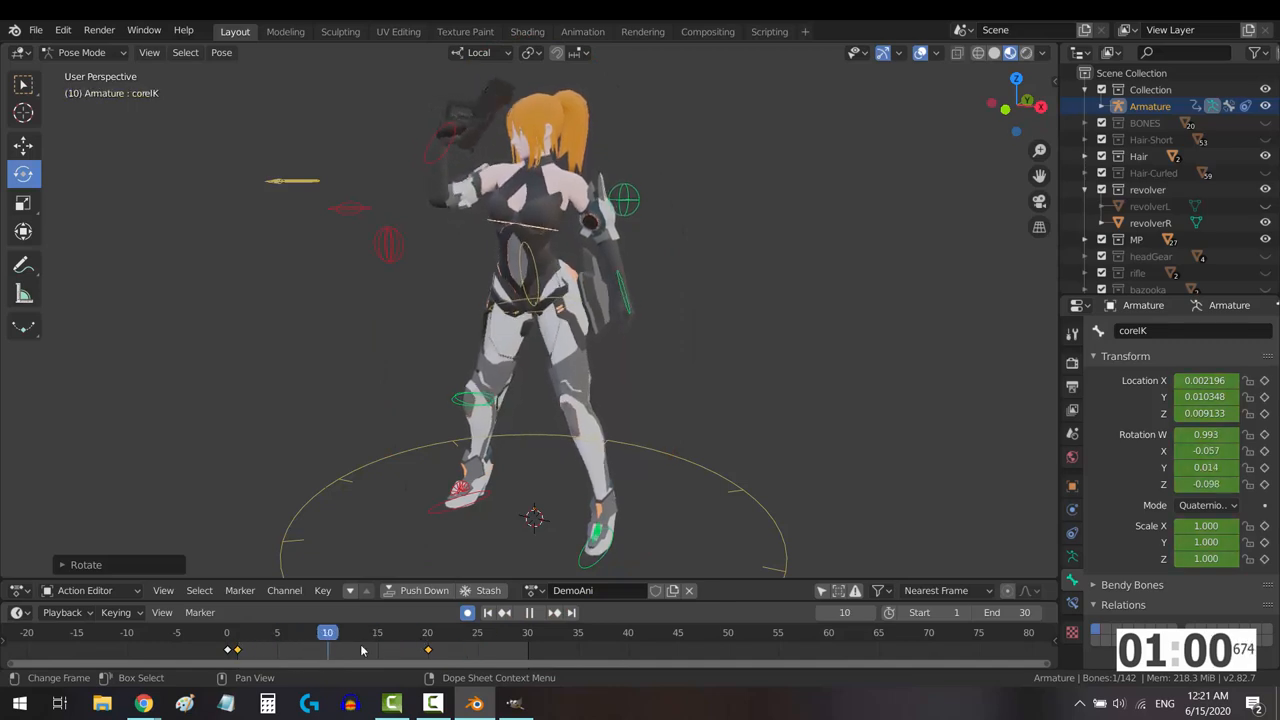
pyautogui.moveTo(457, 638); pyautogui.dragTo(259, 637)
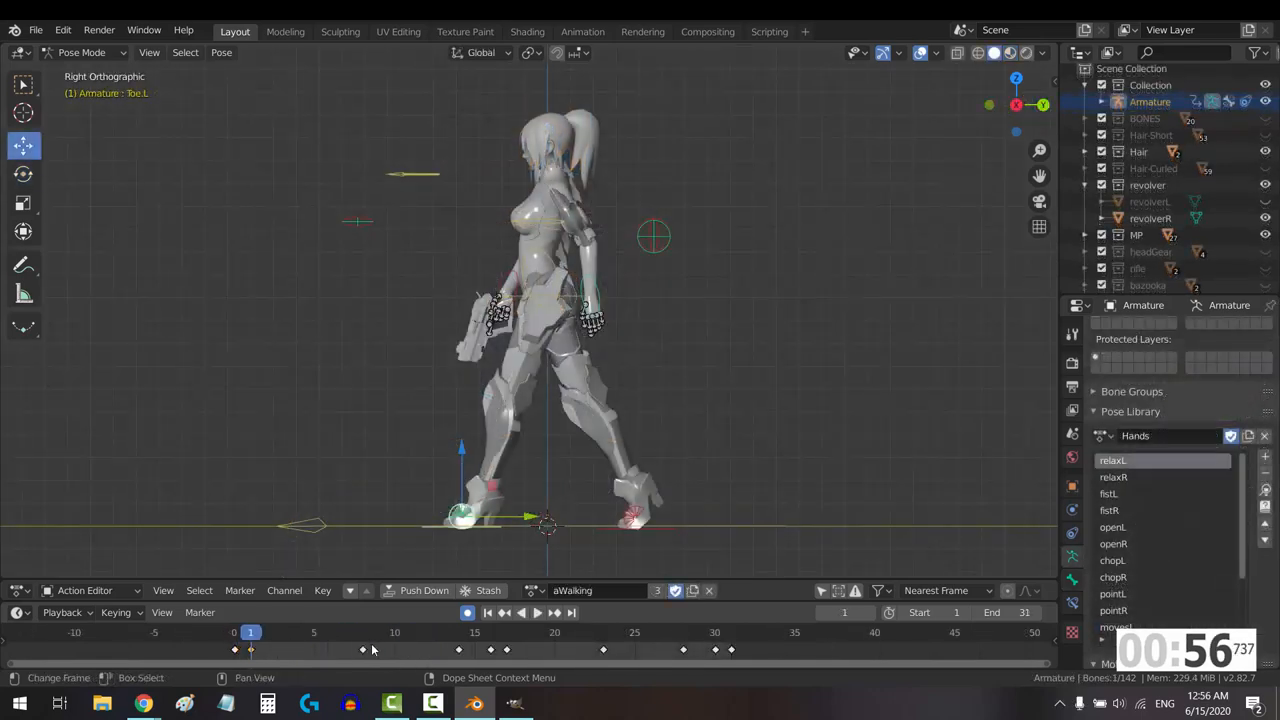
# Scrub to frame 16 and play the aWalking action while orbiting around the character.
pyautogui.moveTo(459, 645); pyautogui.dragTo(509, 640)
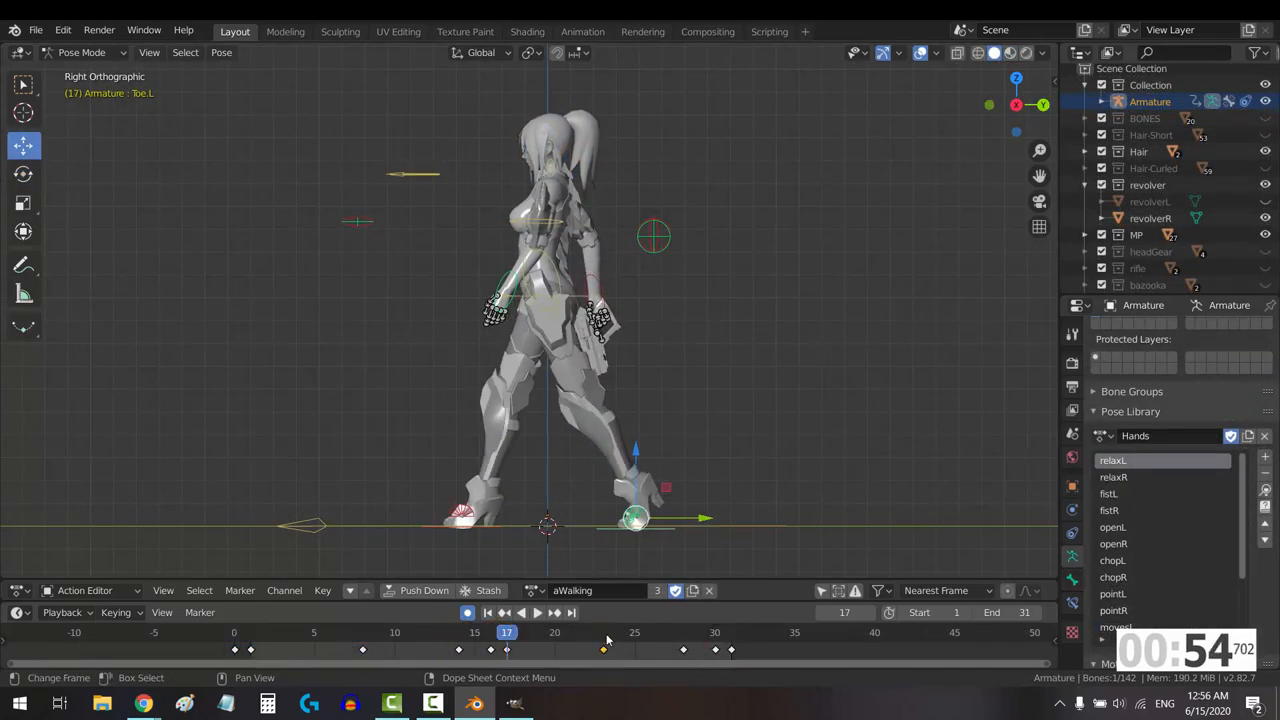
pyautogui.press('space')
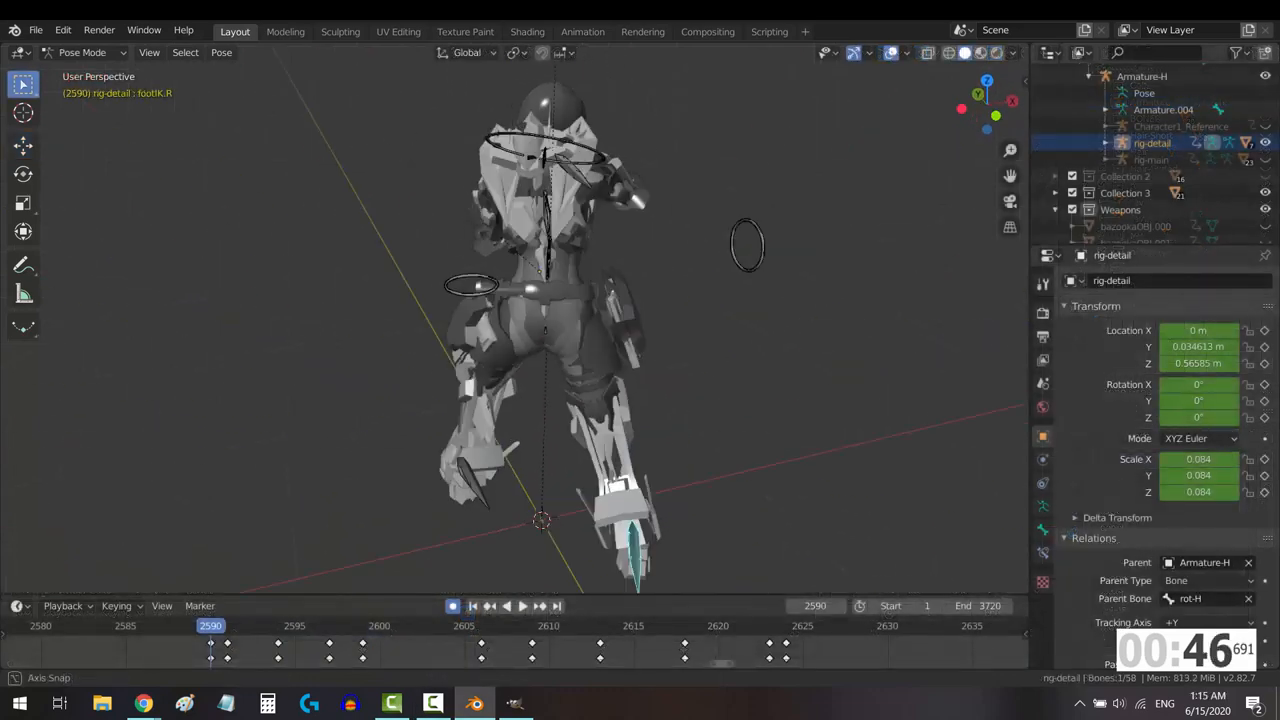
pyautogui.moveTo(700, 300); pyautogui.dragTo(550, 320, button='middle')
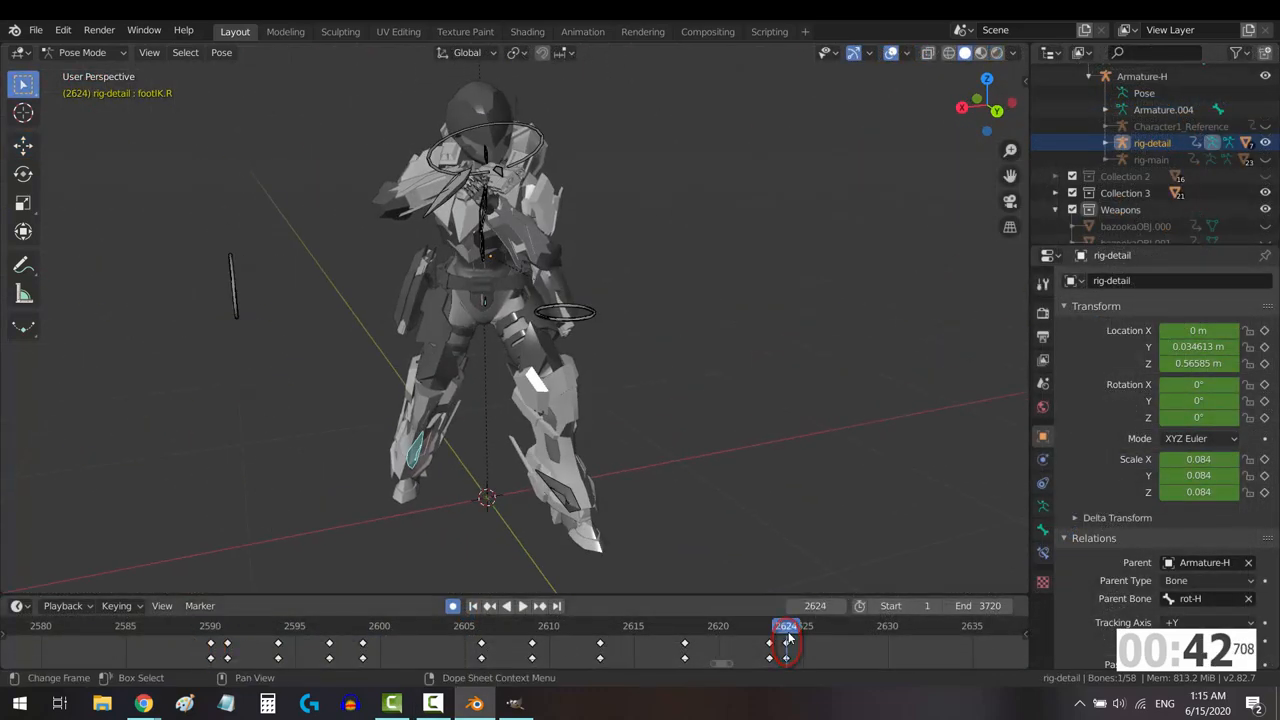
# Scrub back through the earlier walk frames and return to frame 1.
pyautogui.moveTo(575, 637)
pyautogui.mouseDown()
pyautogui.moveTo(362, 640)
pyautogui.moveTo(413, 640)
pyautogui.mouseUp()
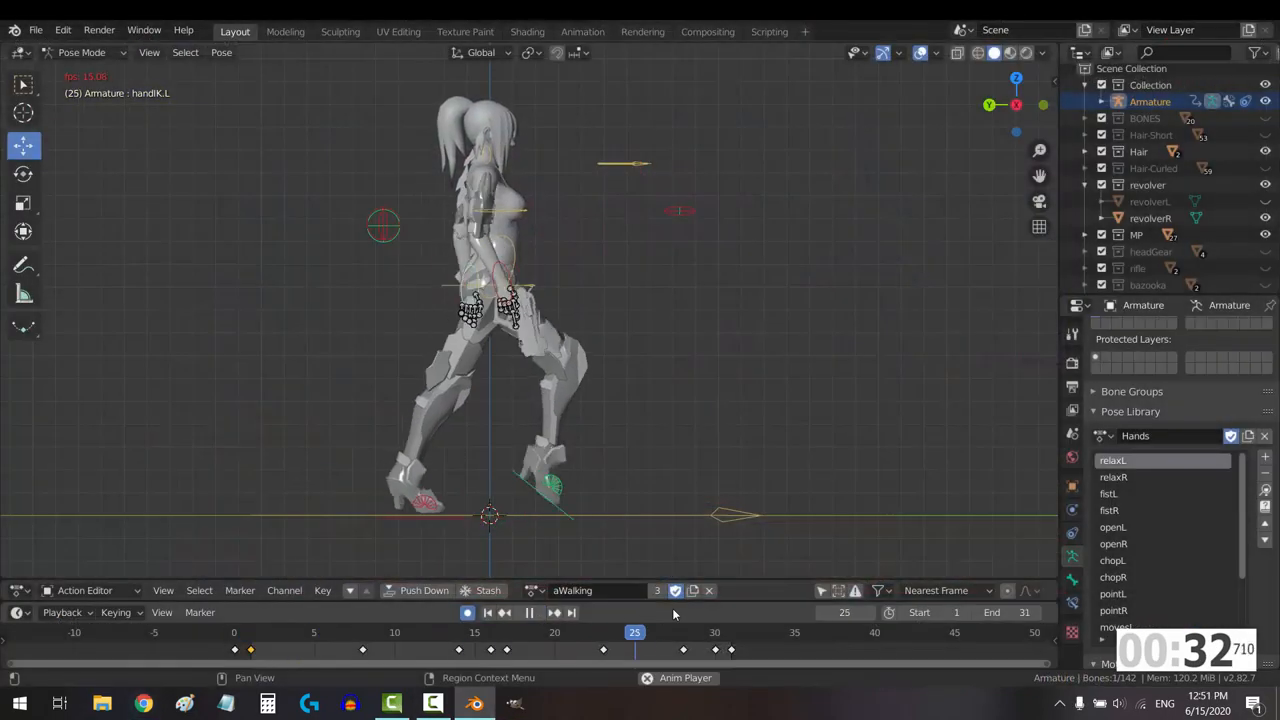
pyautogui.click(252, 640)
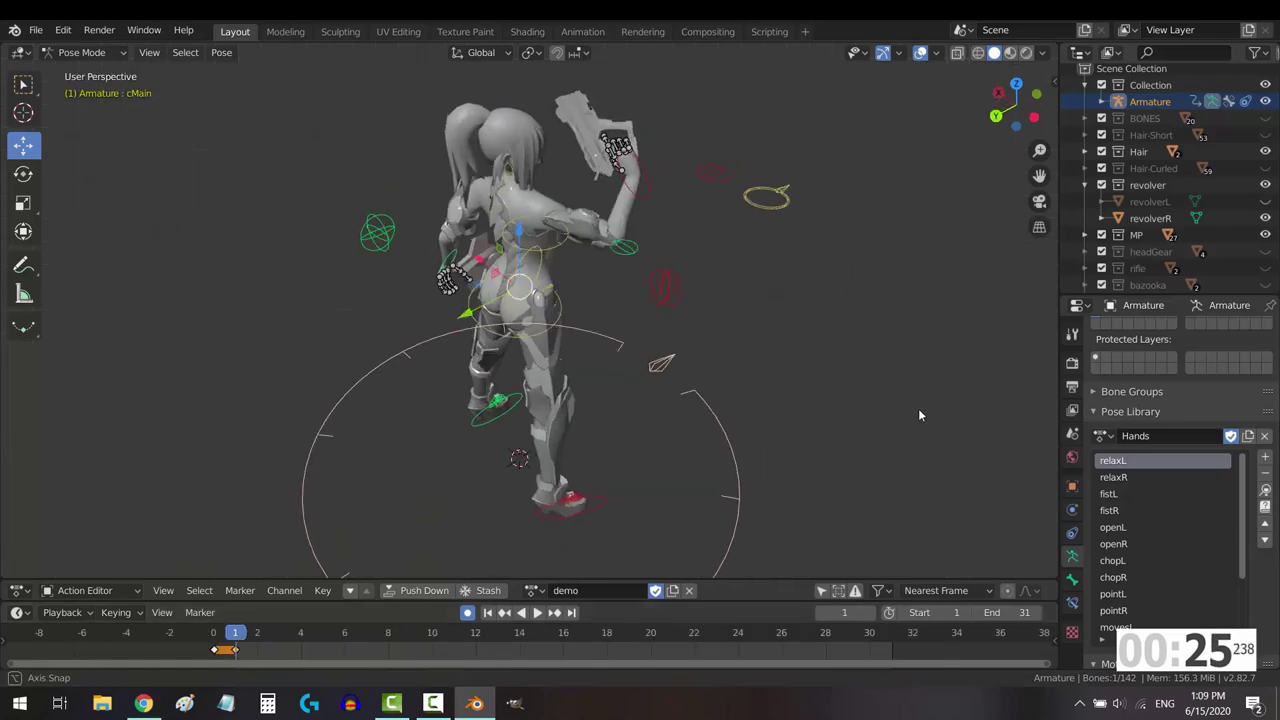
pyautogui.moveTo(918, 408)
pyautogui.mouseDown(button='middle')
pyautogui.moveTo(412, 336)
pyautogui.moveTo(176, 366)
pyautogui.mouseUp(button='middle')
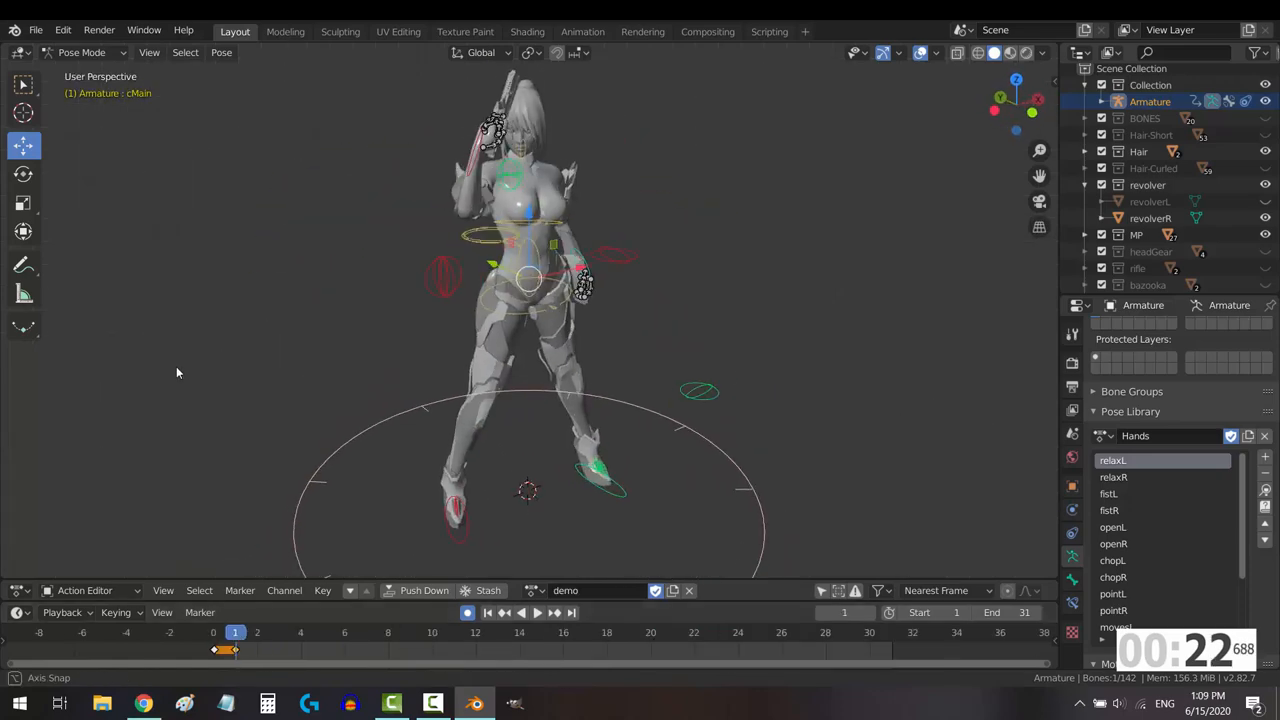
# Copy the all-bones pose at frame 1 and paste it at frame 31.
pyautogui.press('a')
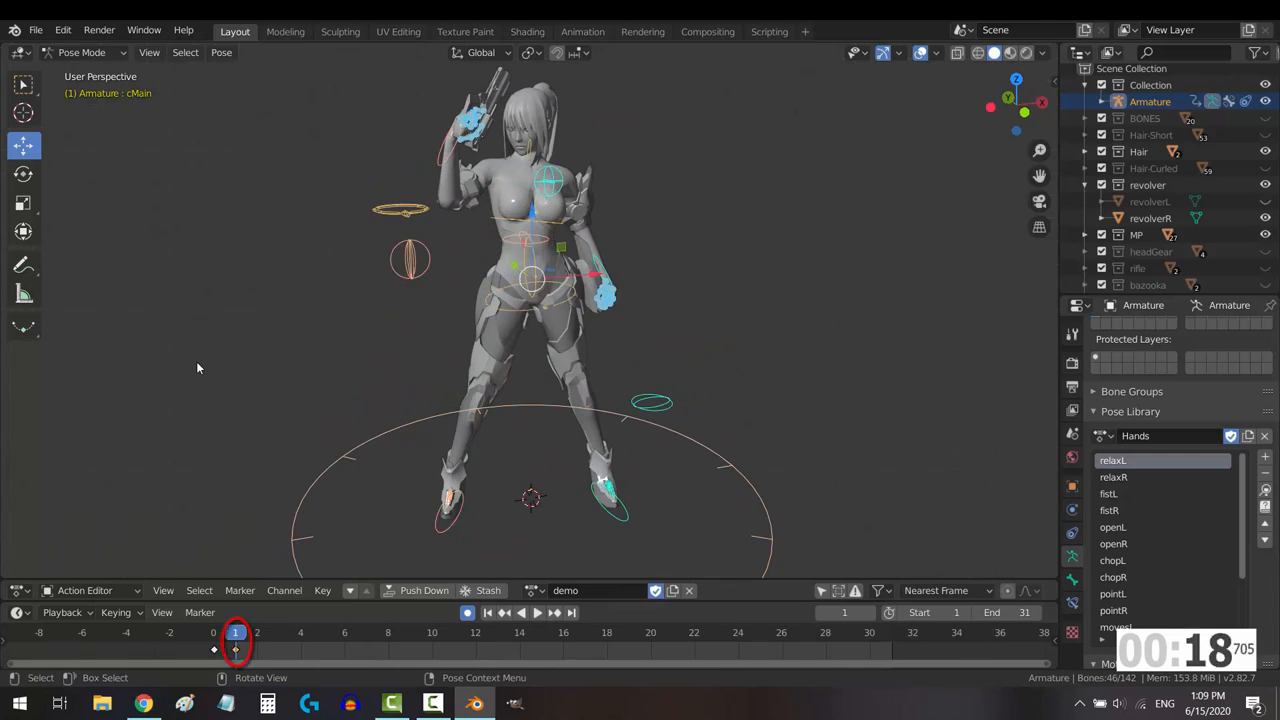
pyautogui.rightClick(196, 361)
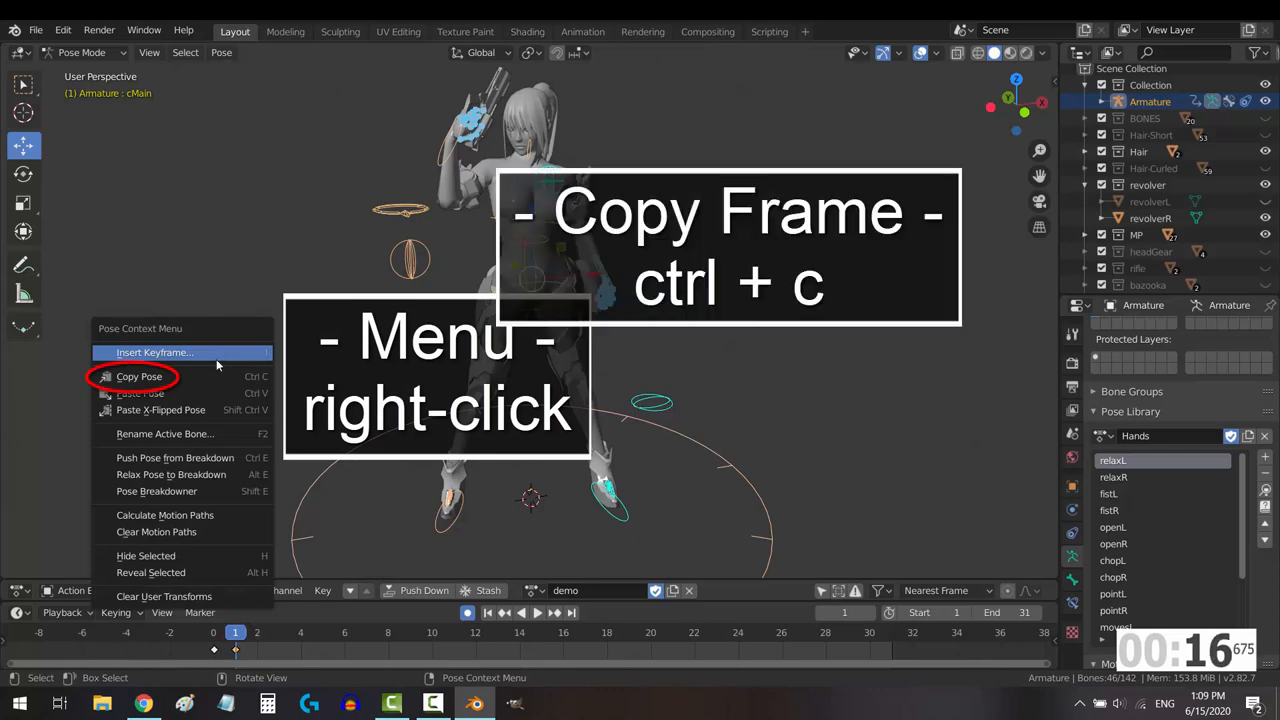
pyautogui.click(216, 359)
pyautogui.click(750, 620)
pyautogui.click(889, 642)
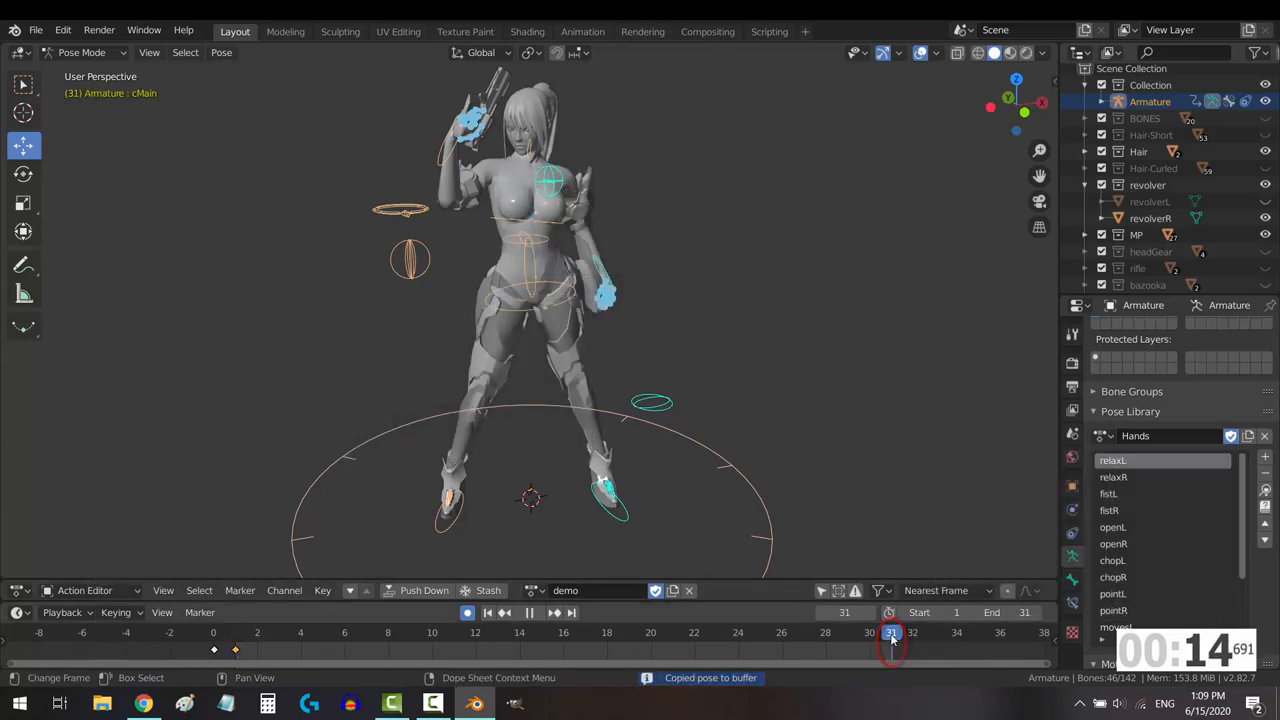
pyautogui.rightClick(850, 351)
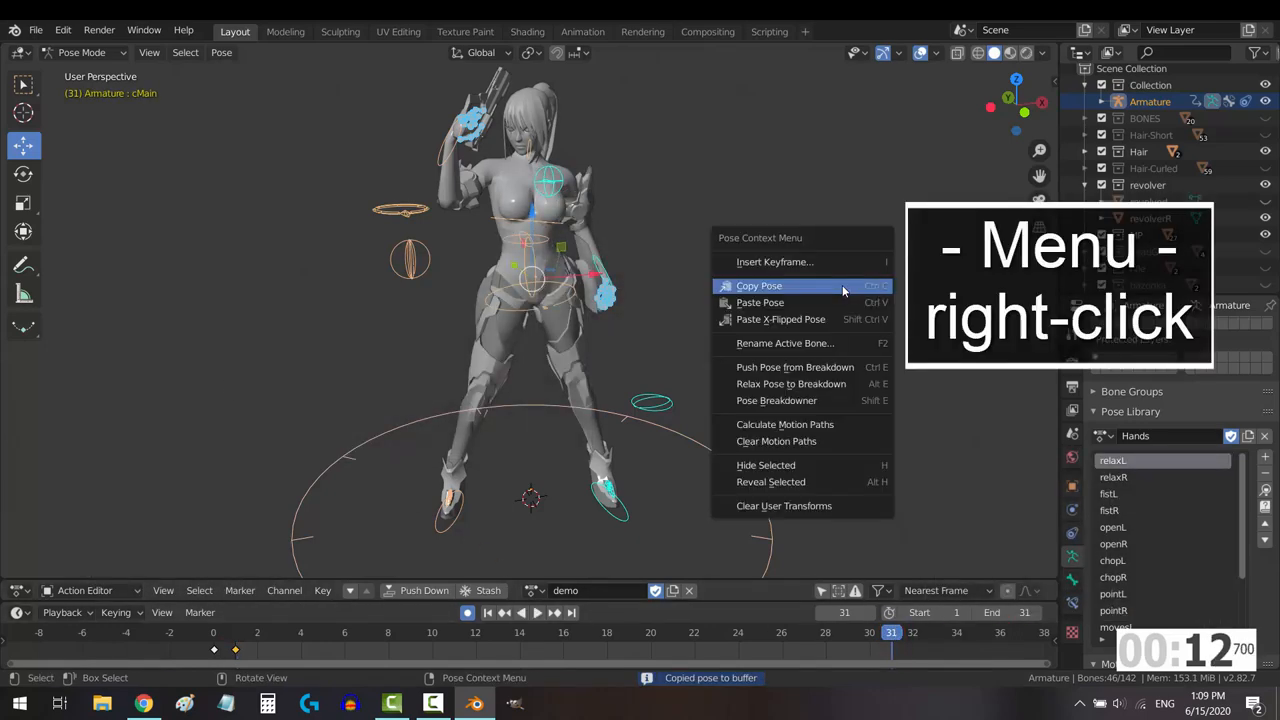
pyautogui.click(780, 300)
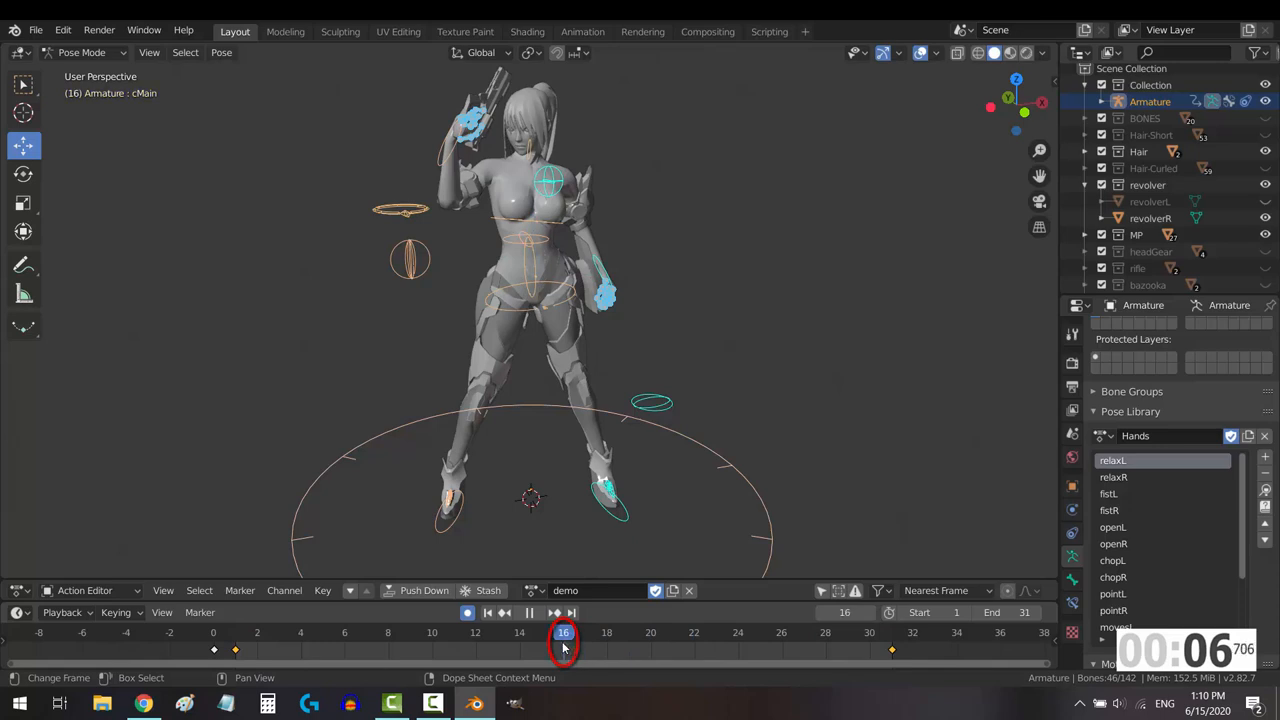
# Rotate the coreIK torso control into a new pose and key all bones' LocRotScale at frame 16.
pyautogui.click(526, 240)
pyautogui.press('r')
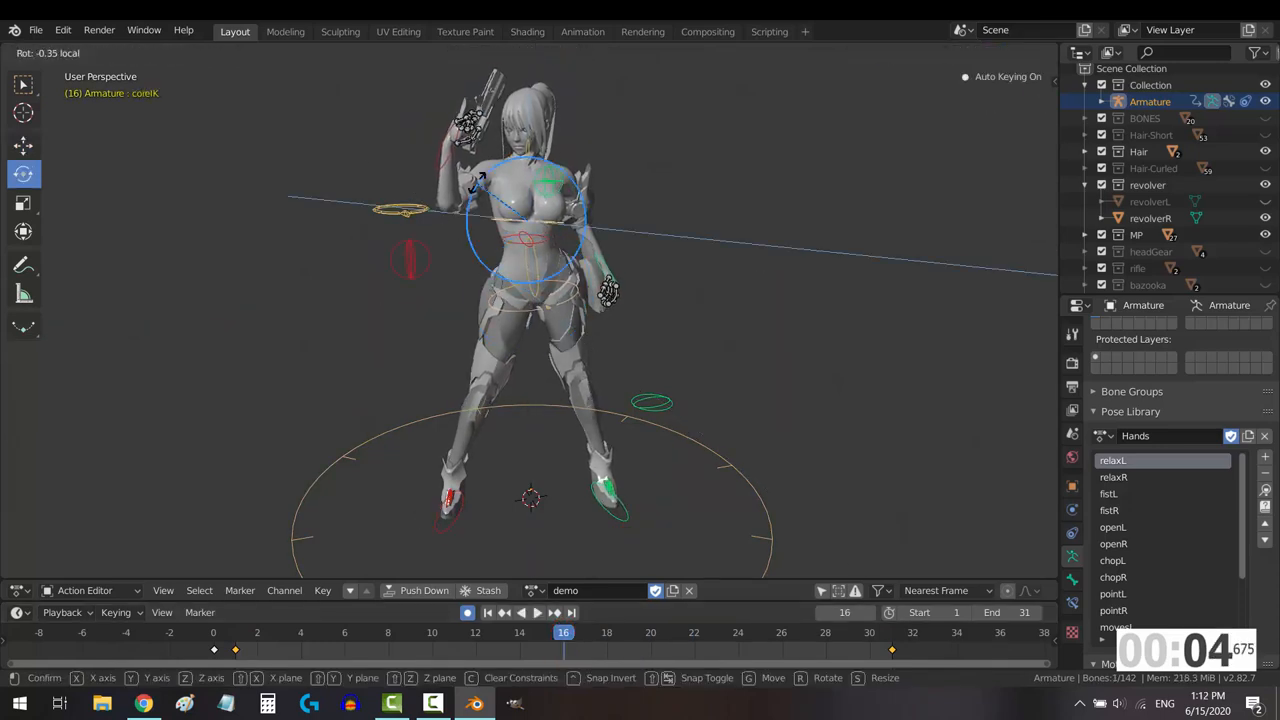
pyautogui.click(405, 280)
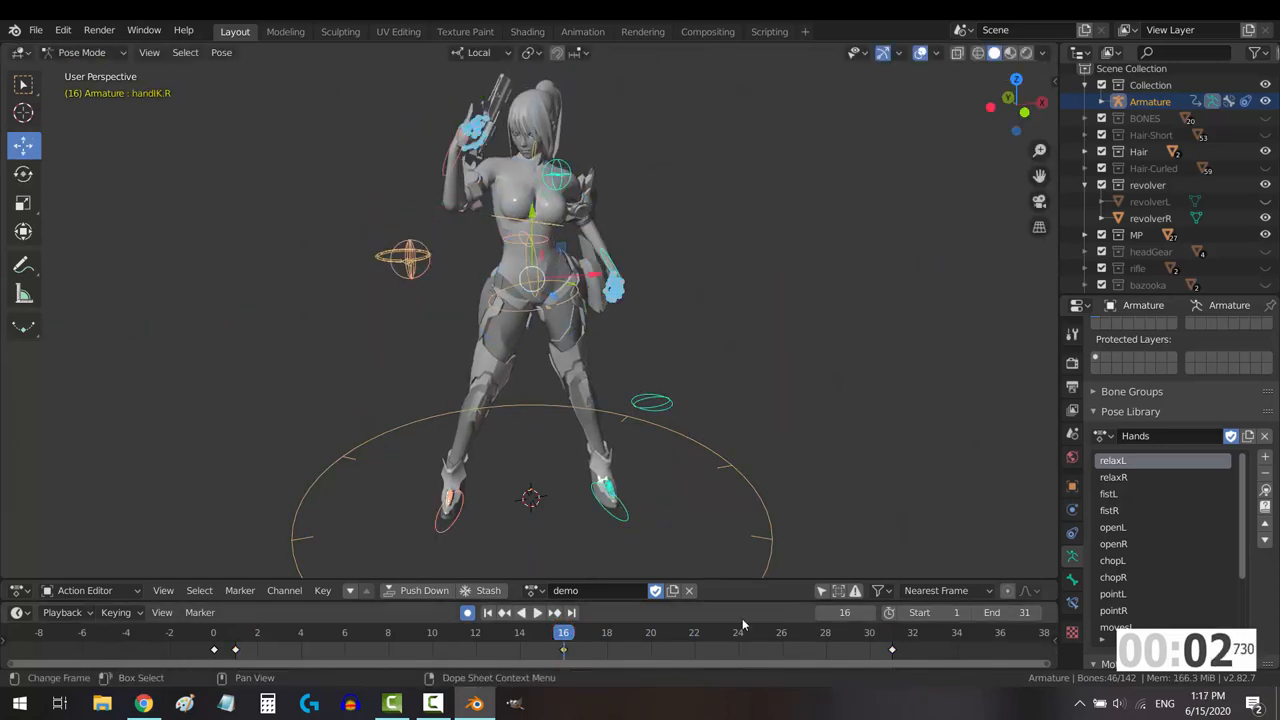
pyautogui.press('a')
pyautogui.rightClick(702, 361)
pyautogui.click(702, 361)
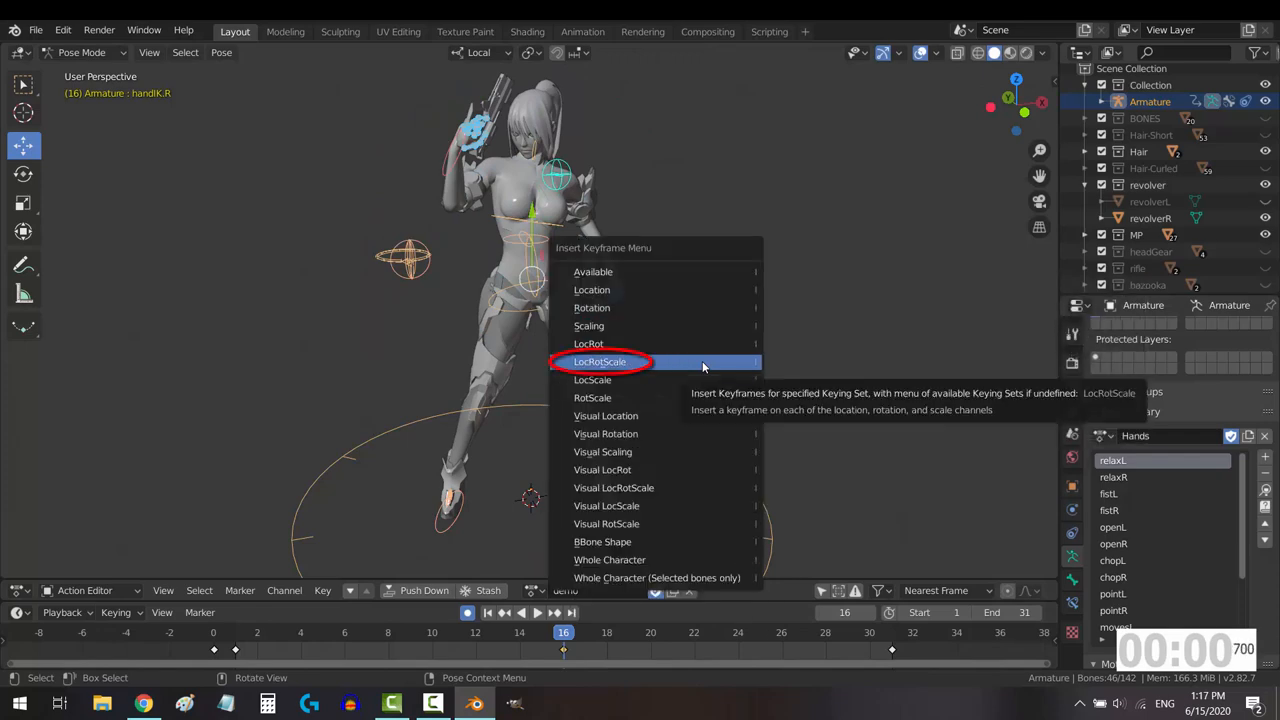
pyautogui.click(702, 361)
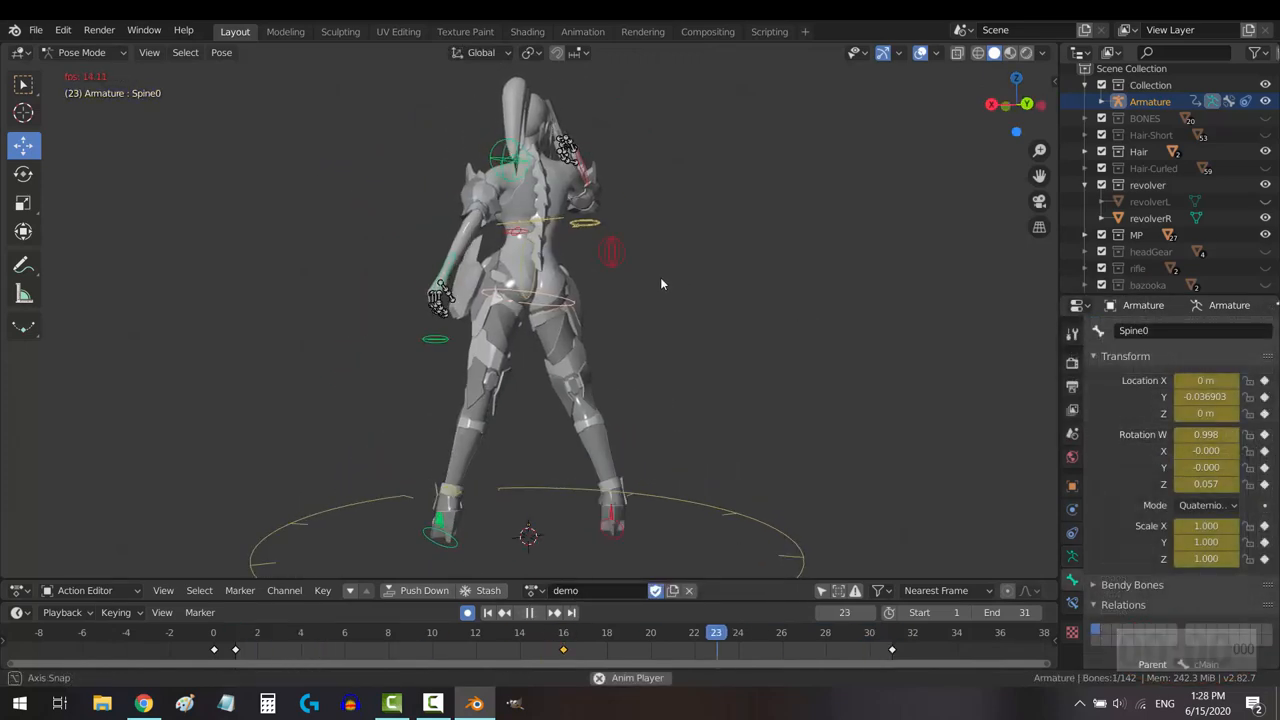
# Key LocRotScale at frame 22 and box-select the keyframes at frames 16 and 22.
pyautogui.moveTo(648, 284)
pyautogui.mouseDown(button='middle')
pyautogui.moveTo(672, 330)
pyautogui.moveTo(614, 340)
pyautogui.mouseUp(button='middle')
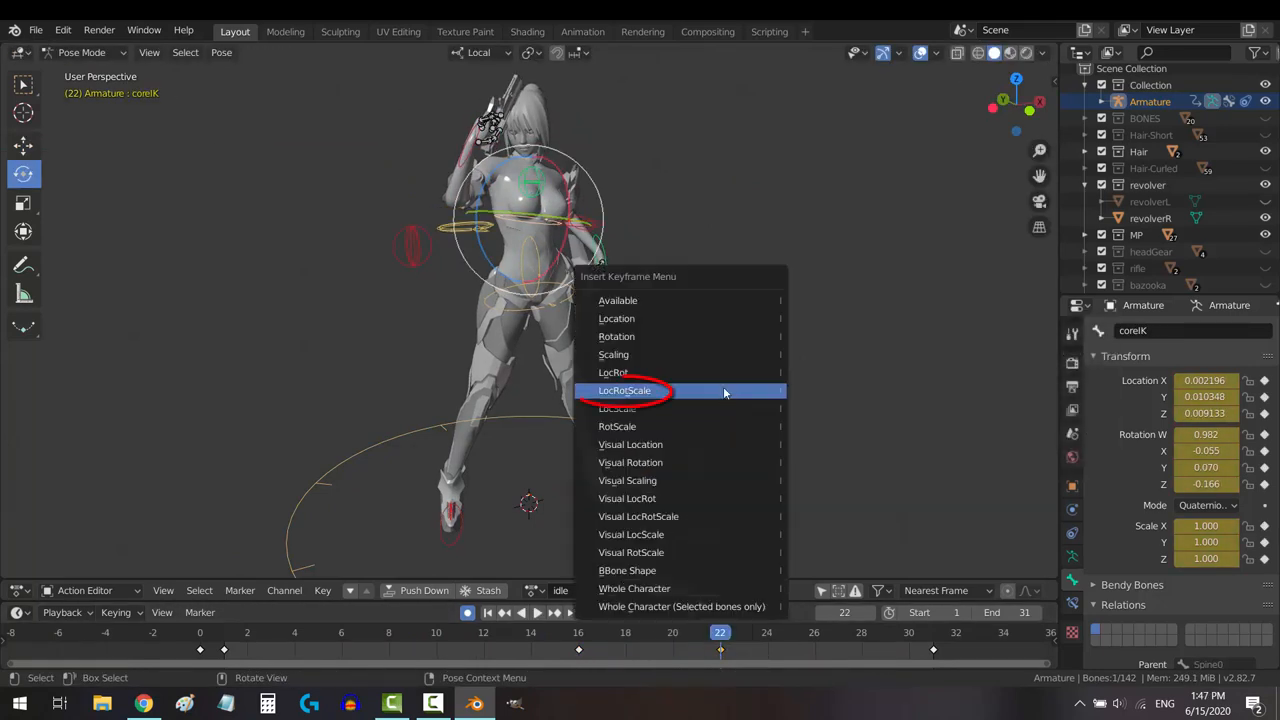
pyautogui.click(725, 392)
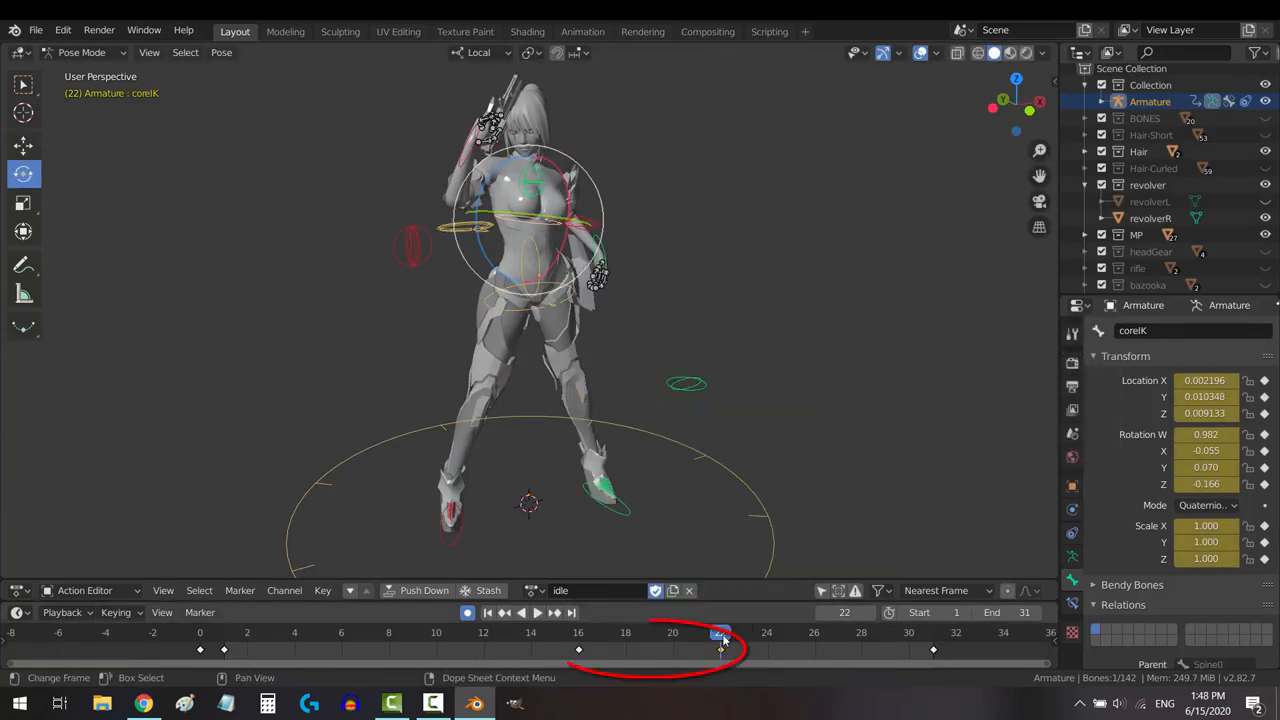
pyautogui.press('a')
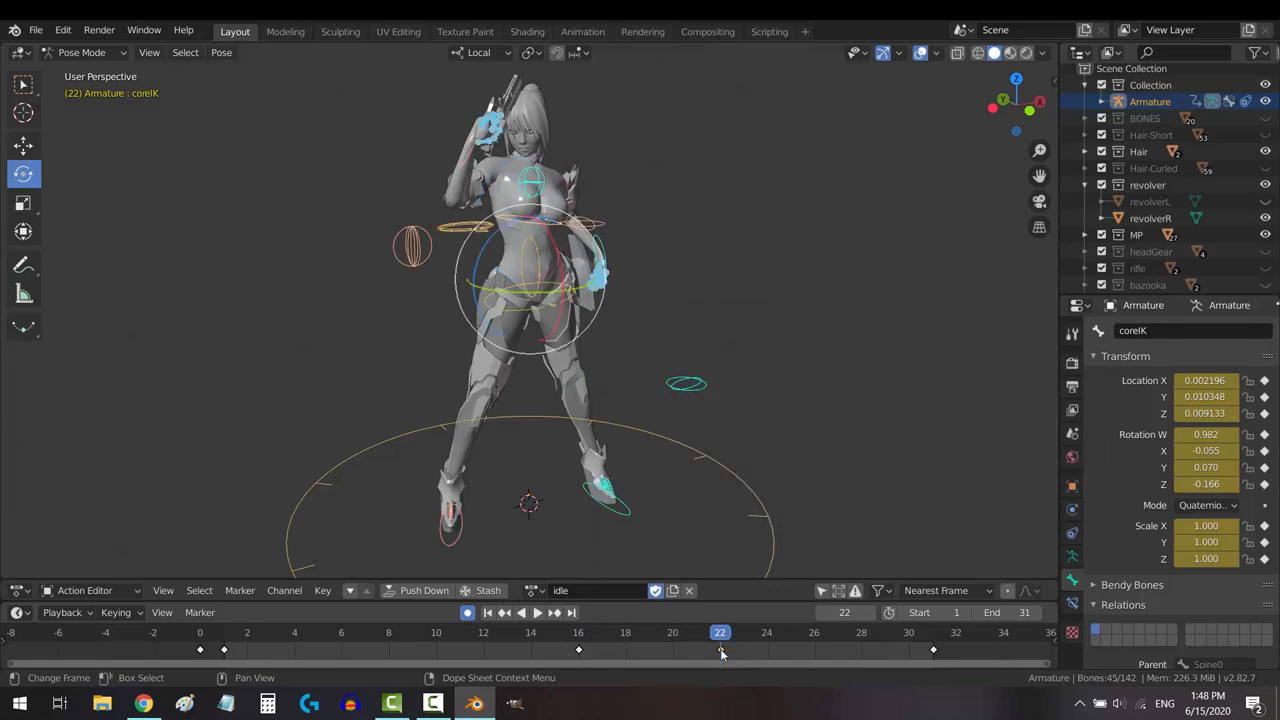
pyautogui.click(718, 653)
pyautogui.press('b')
pyautogui.moveTo(738, 644); pyautogui.dragTo(592, 664)
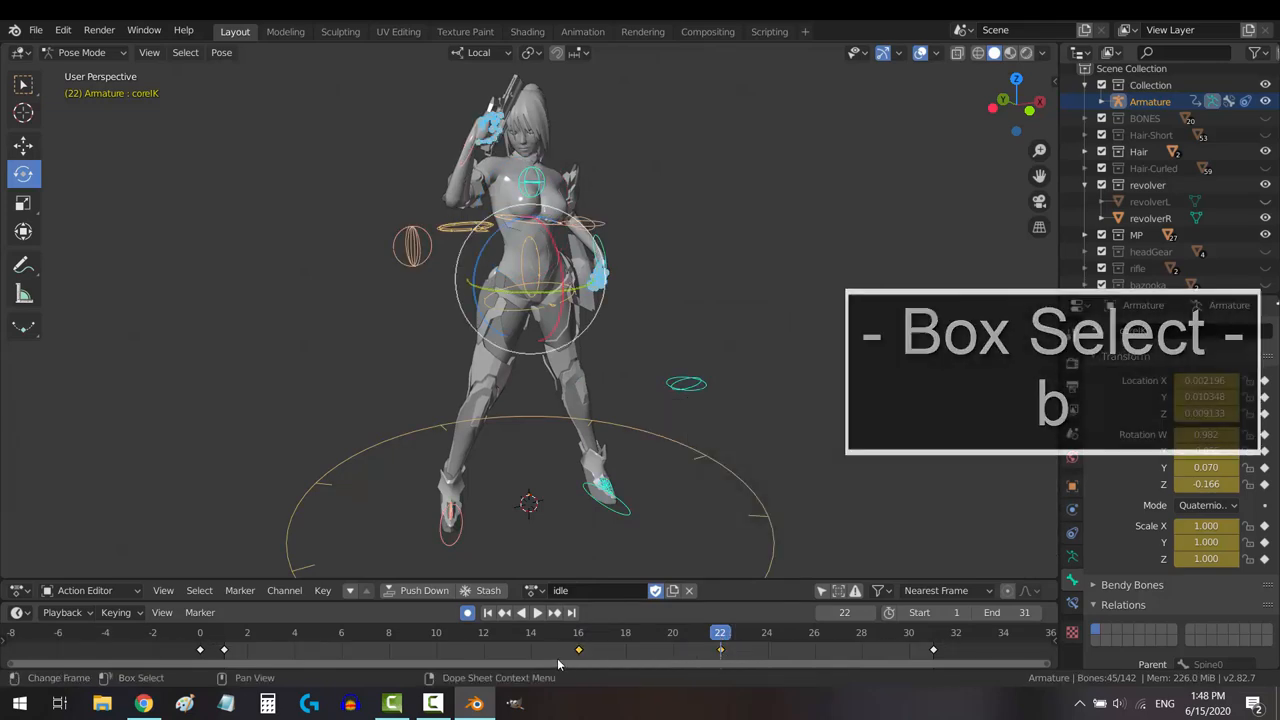
# Shift the selected keyframes to new timing with G to respace the loop.
pyautogui.click(688, 645)
pyautogui.press('g')
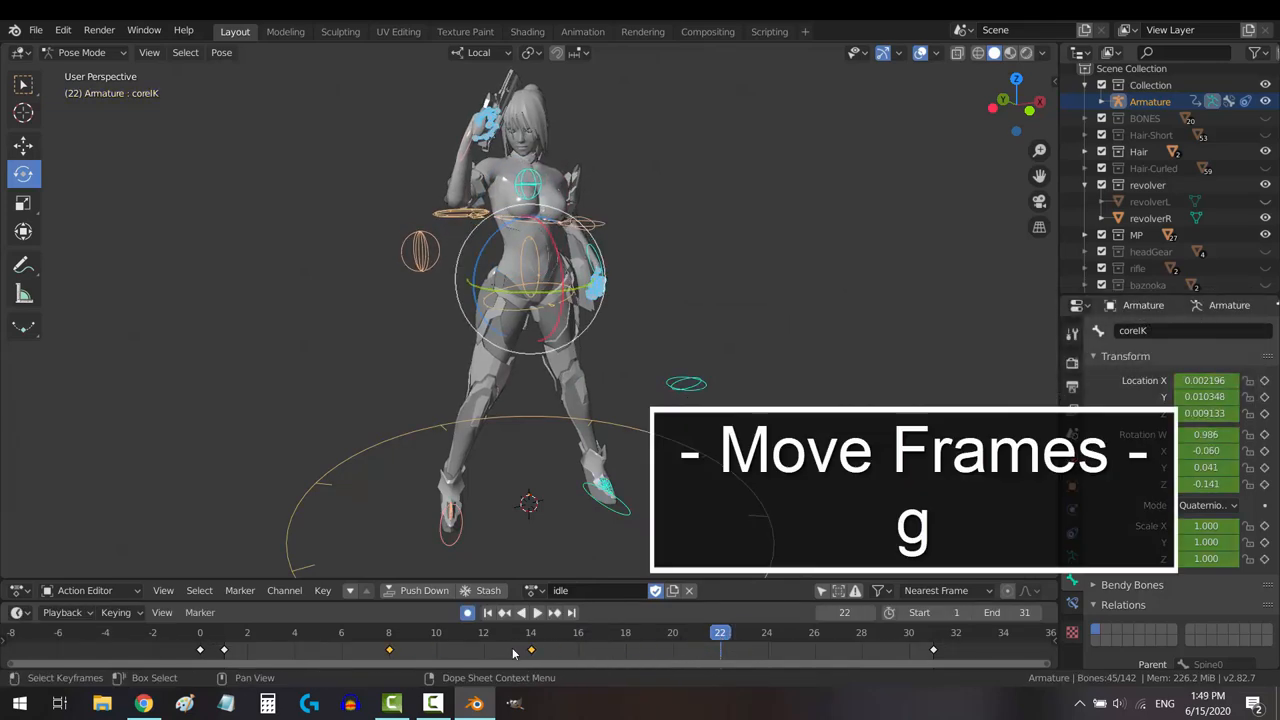
pyautogui.click(680, 650)
pyautogui.press('g')
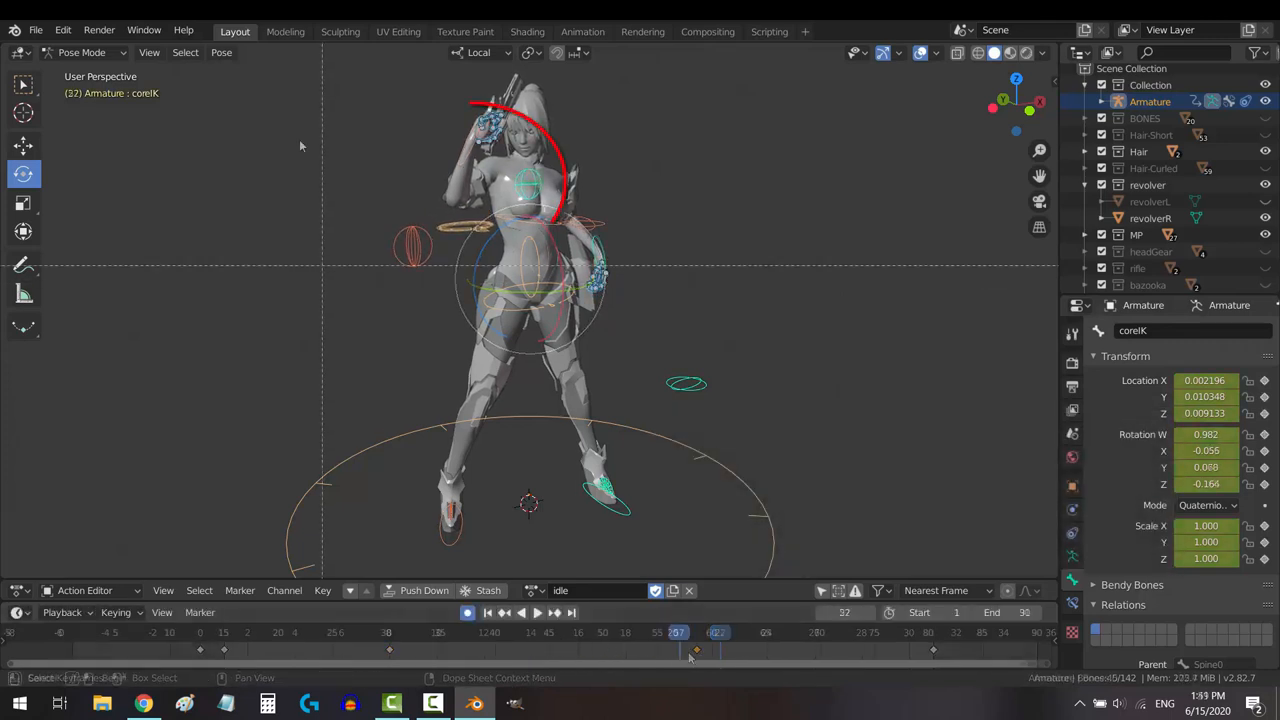
pyautogui.click(870, 632)
pyautogui.click(600, 262)
pyautogui.keyDown('shift'); pyautogui.click(395, 252); pyautogui.keyUp('shift')
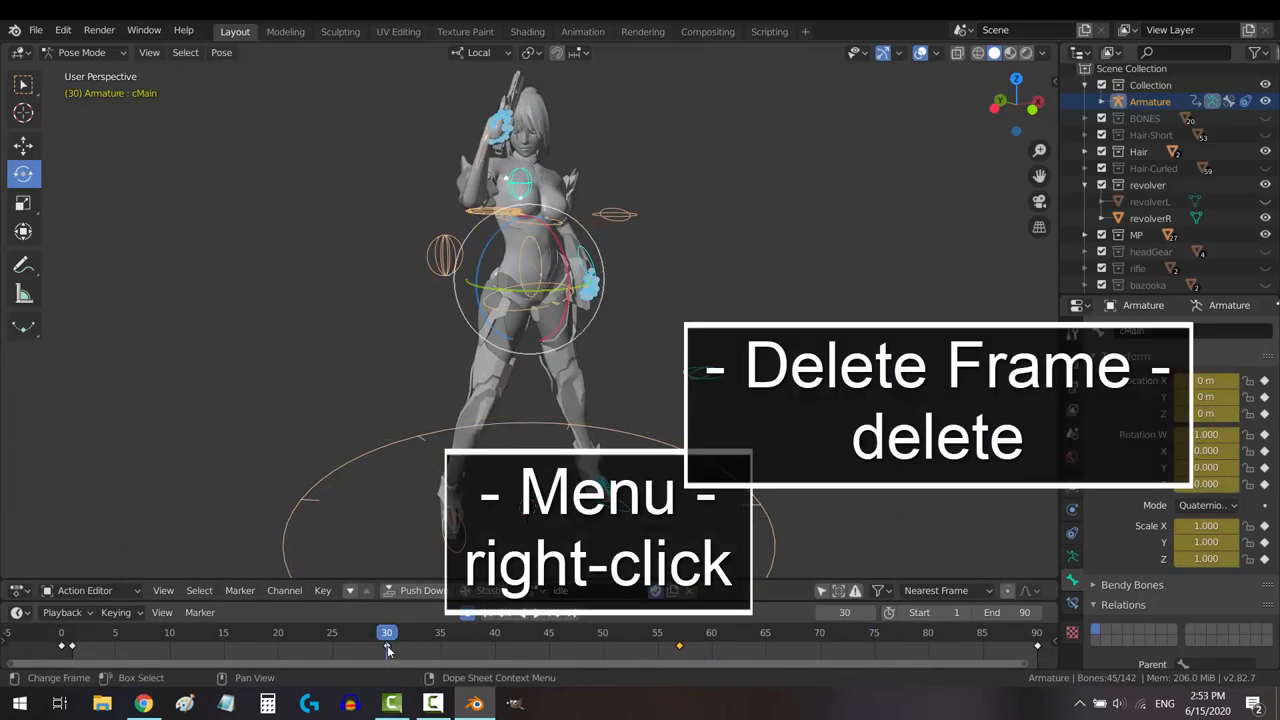
# Duplicate the frame-30 keyframe with Shift+D and place the copy at frame 75.
pyautogui.rightClick(387, 645)
pyautogui.click(357, 623)
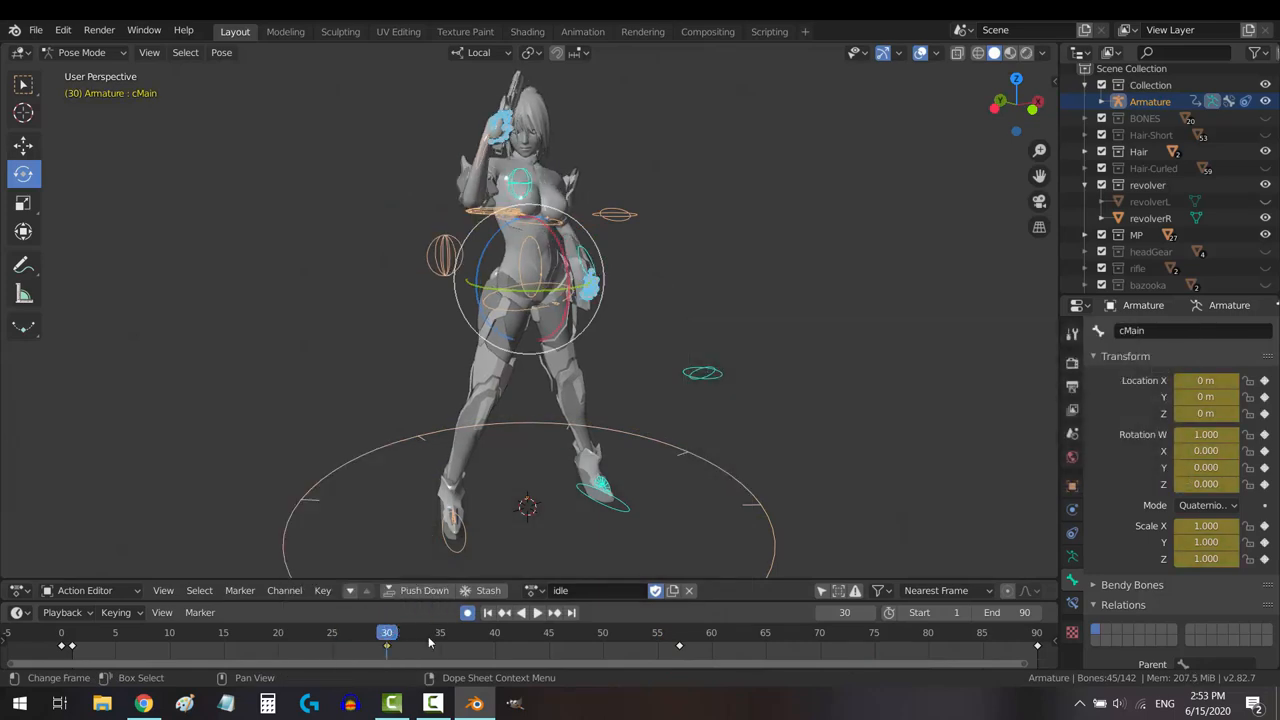
pyautogui.rightClick(387, 640)
pyautogui.click(370, 608)
pyautogui.hotkey('shift', 'd')
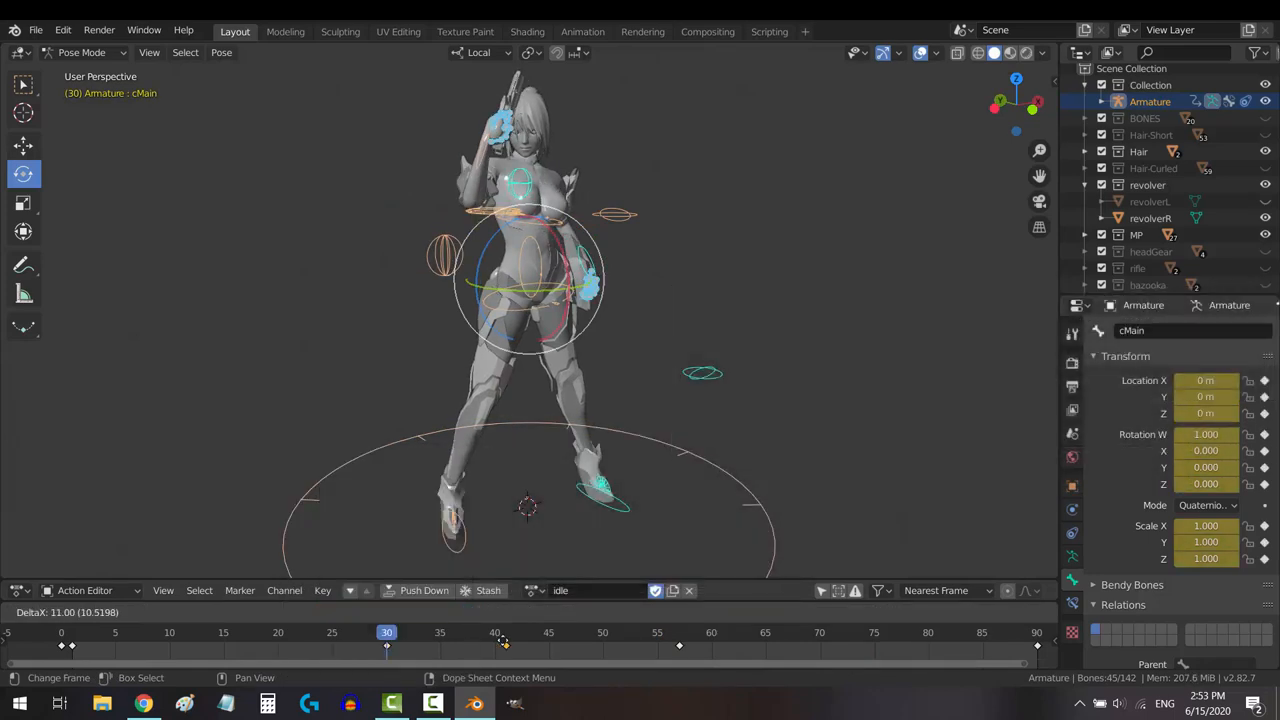
pyautogui.click(872, 632)
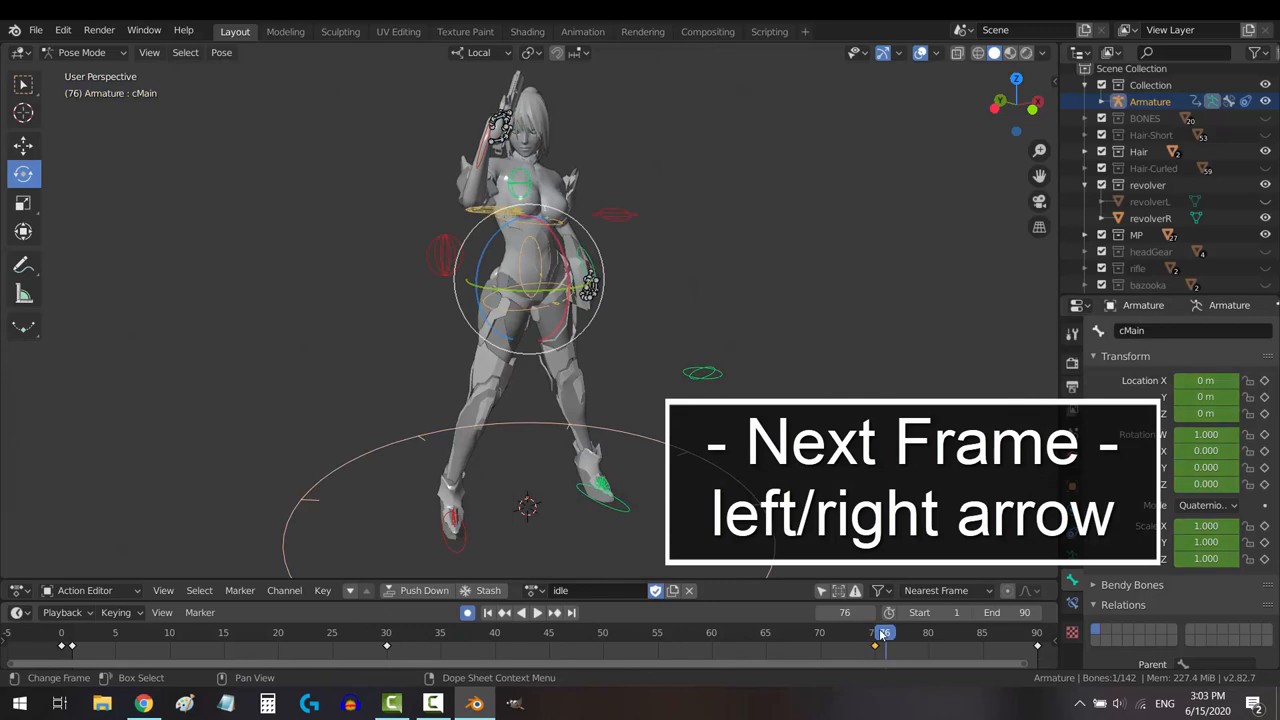
# Step through the idle action's keyframes with the arrow keys to review the poses.
pyautogui.press('Left')
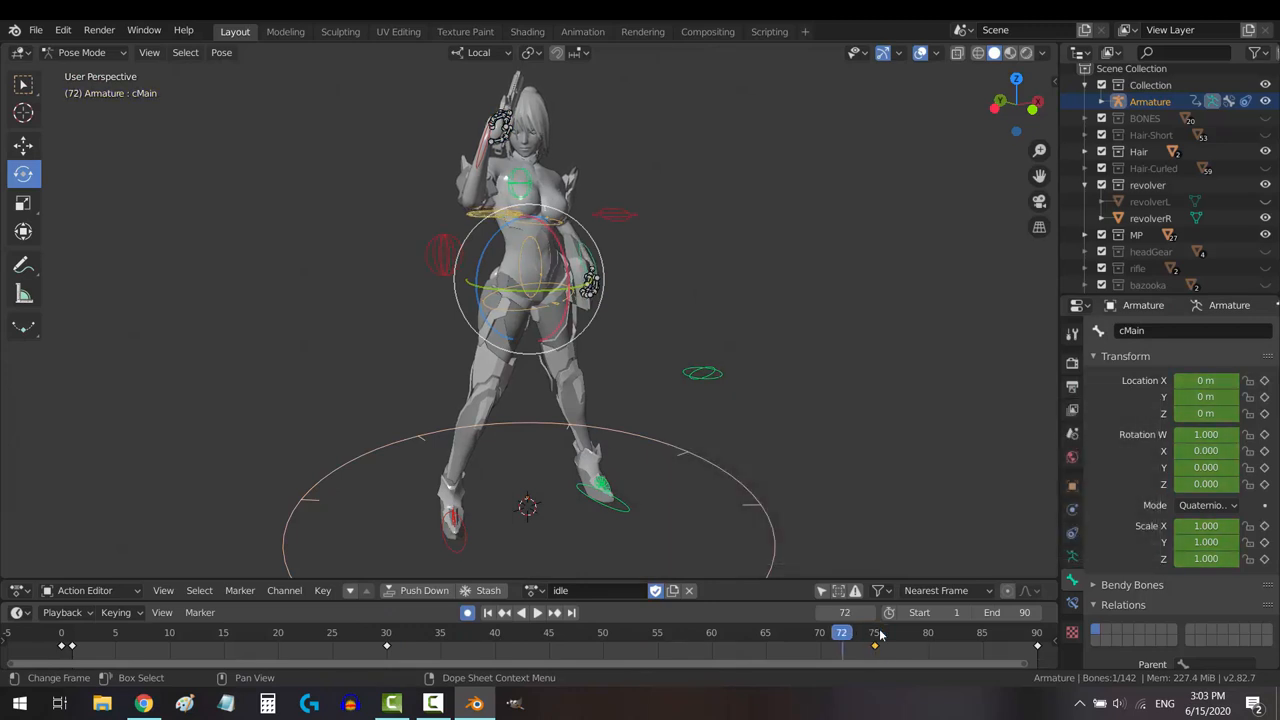
pyautogui.press('Down')
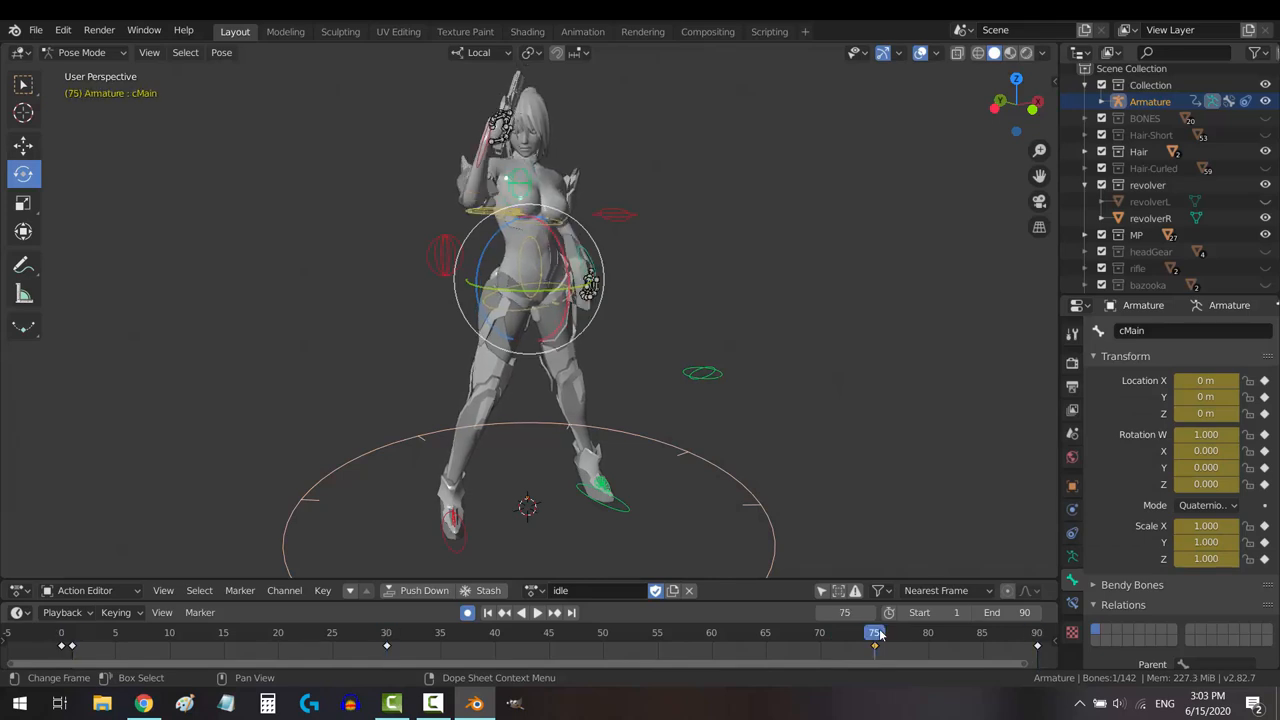
pyautogui.press('Up')
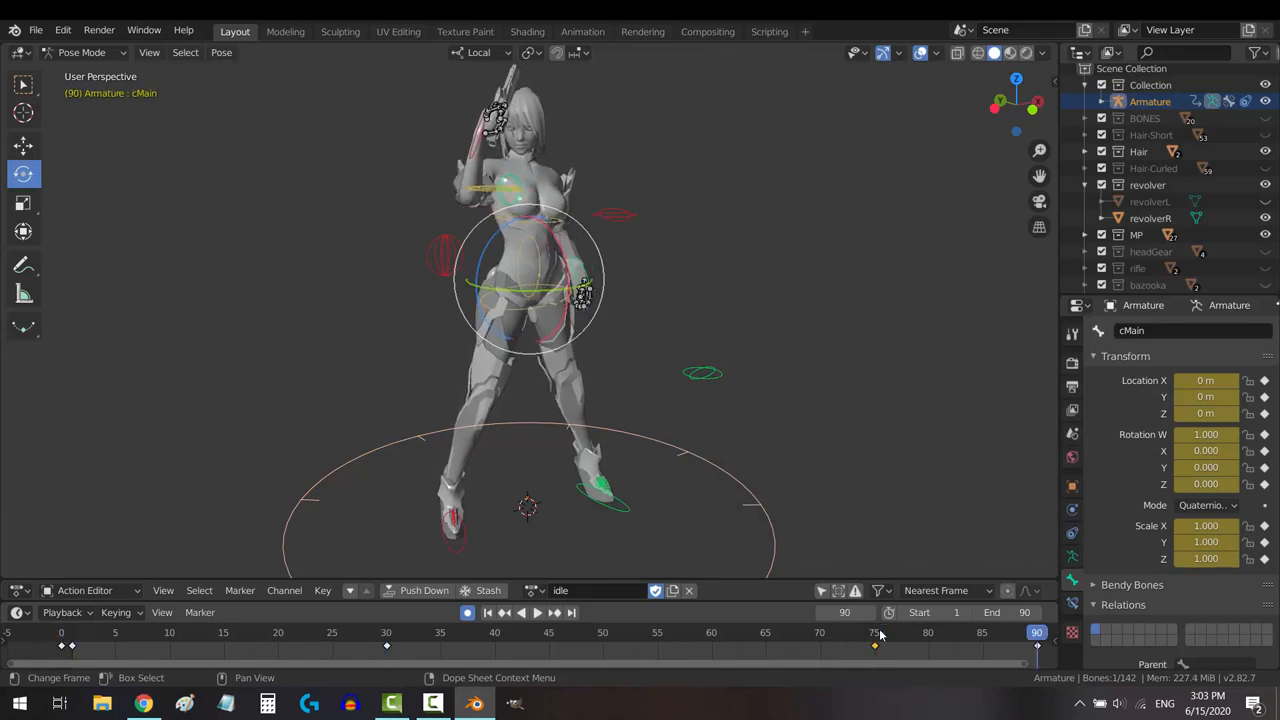
# Copy the frame-1 pose, paste it X-flipped at frame 16 and play the walk.
pyautogui.press('Down')
pyautogui.press('Down')
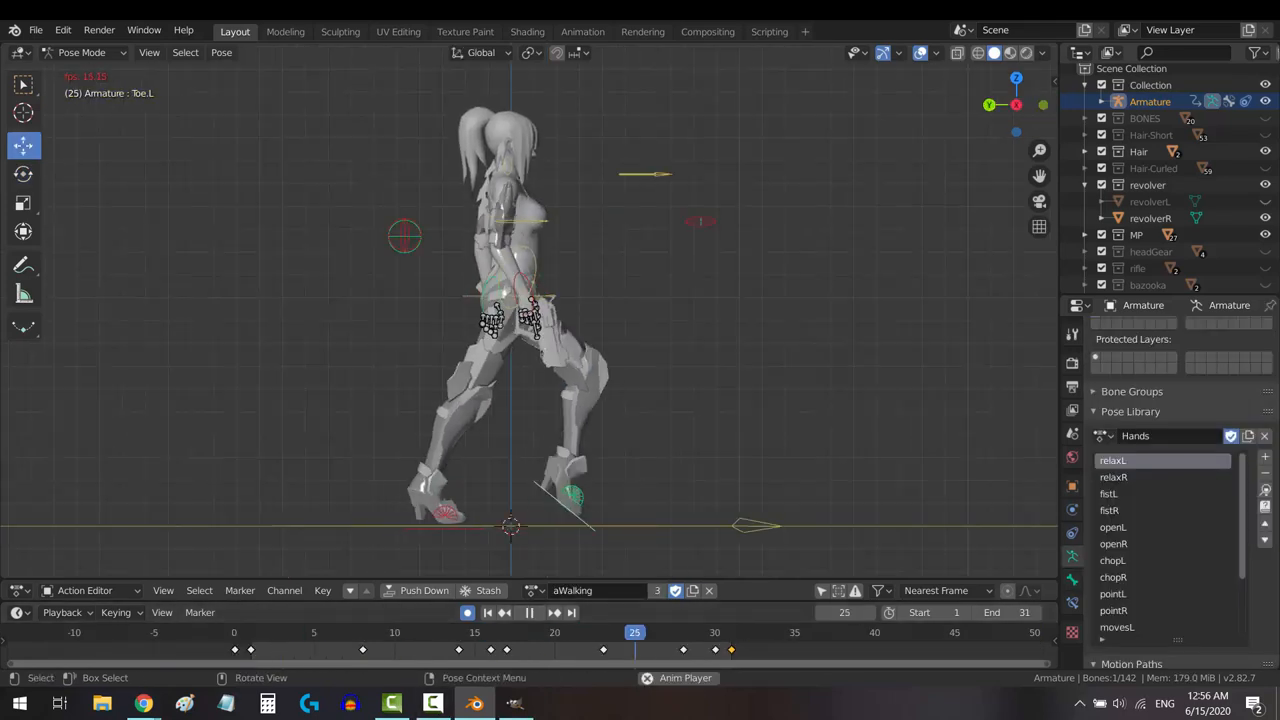
pyautogui.press('KP_1')
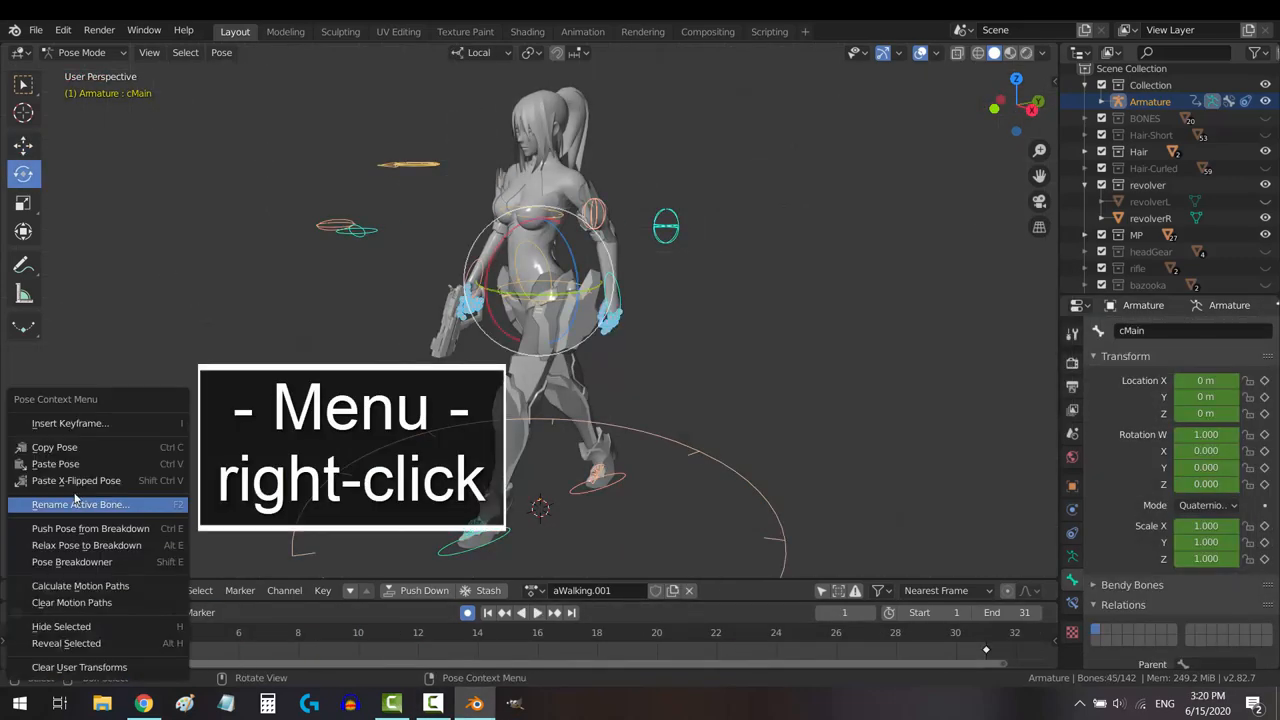
pyautogui.click(54, 447)
pyautogui.click(539, 635)
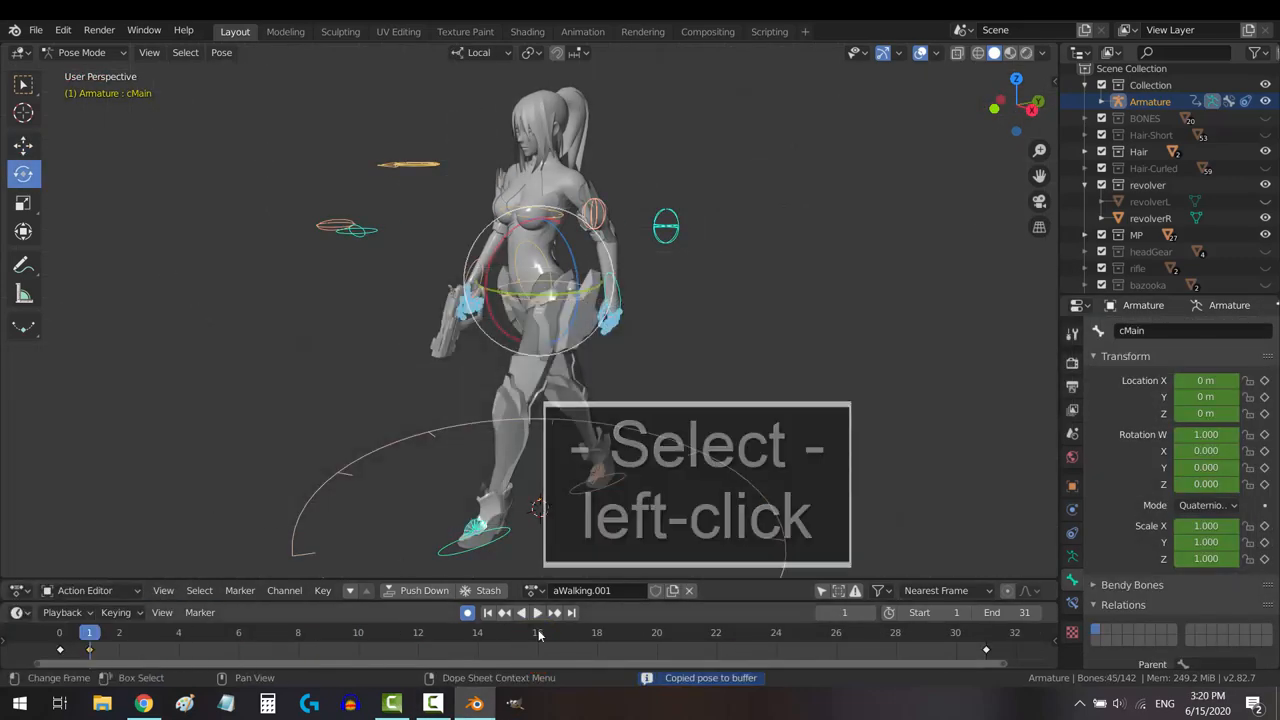
pyautogui.rightClick(600, 440)
pyautogui.click(614, 457)
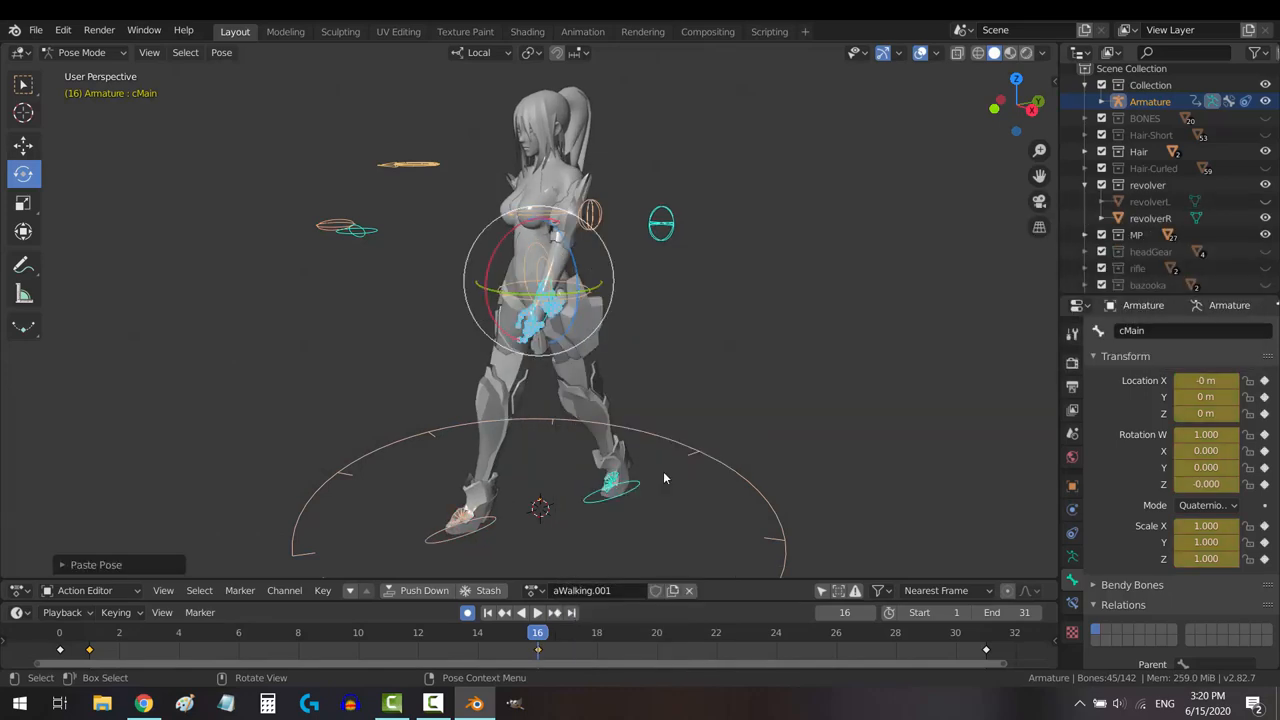
pyautogui.press('space')
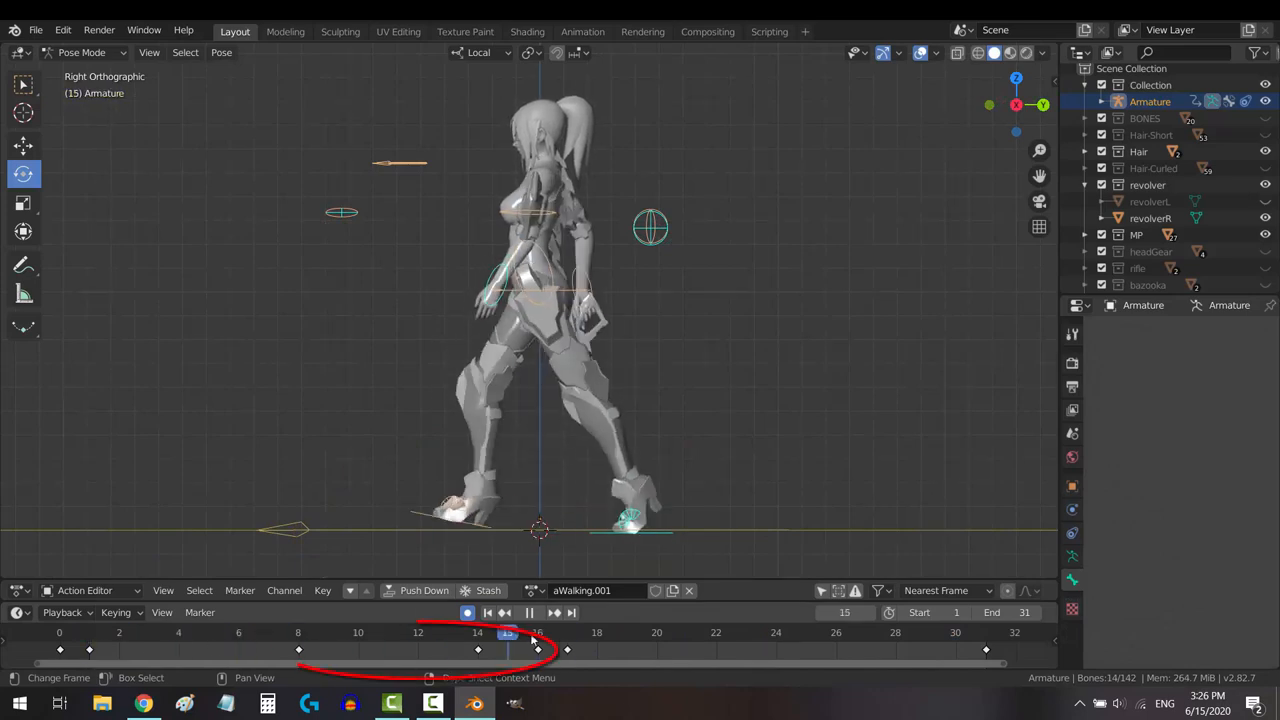
# Copy the frame-8 pose and paste it flipped at frame 22.
pyautogui.moveTo(298, 646); pyautogui.dragTo(366, 651)
pyautogui.rightClick(375, 380)
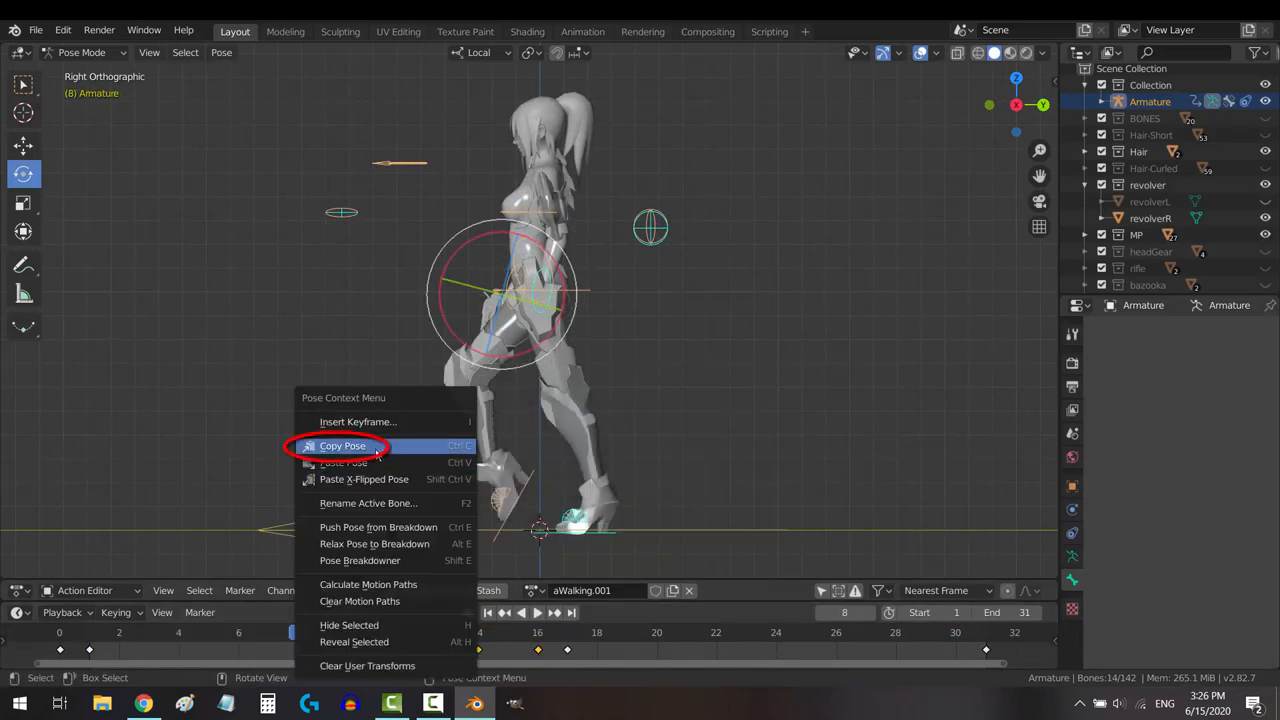
pyautogui.click(375, 448)
pyautogui.press('space')
pyautogui.rightClick(716, 633)
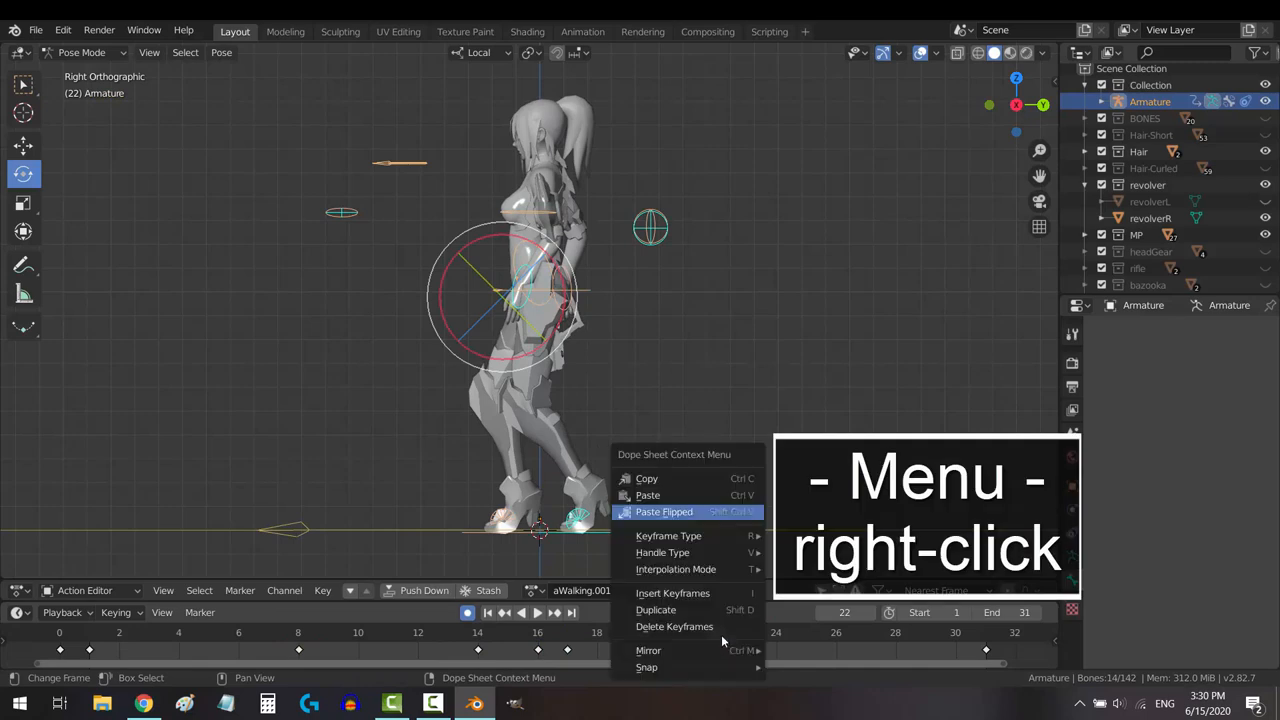